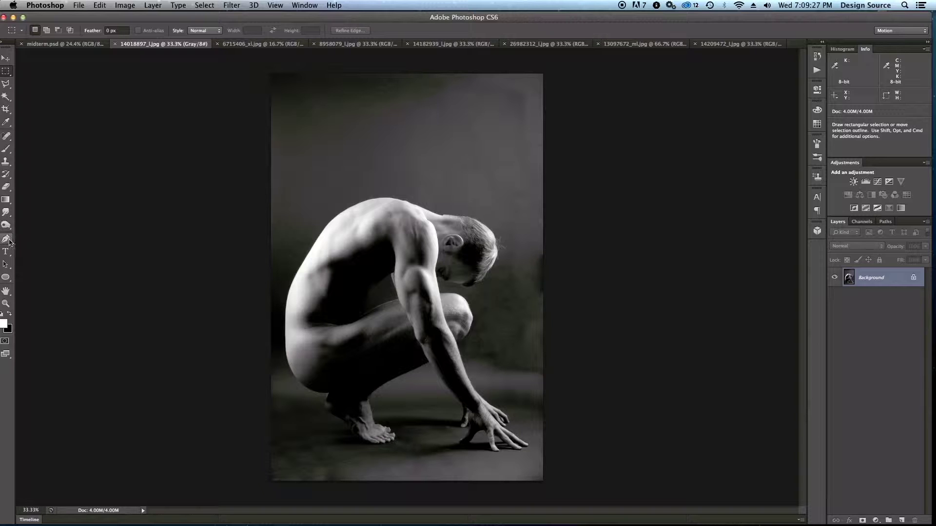
# - Activate the Pen tool in Path mode with the Exclude Overlapping Shapes path operation
pyautogui.click(9, 240)
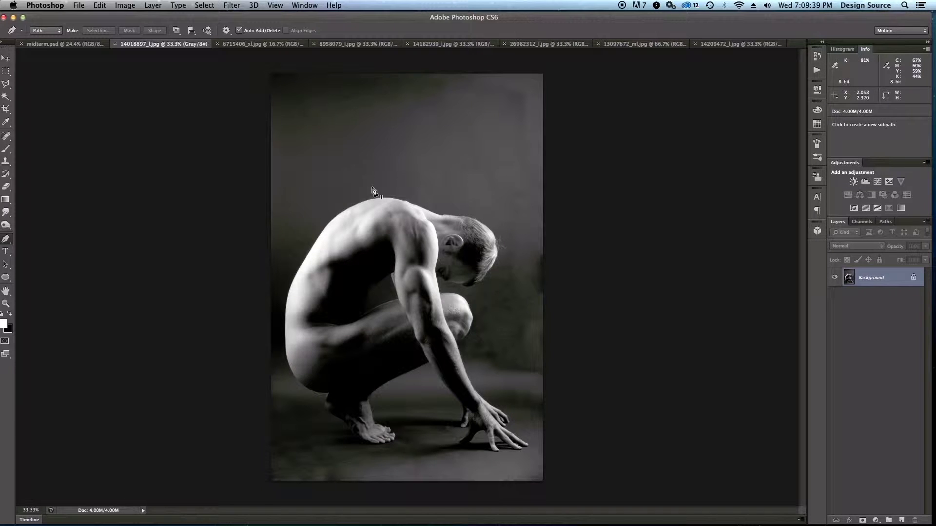
pyautogui.click(49, 33)
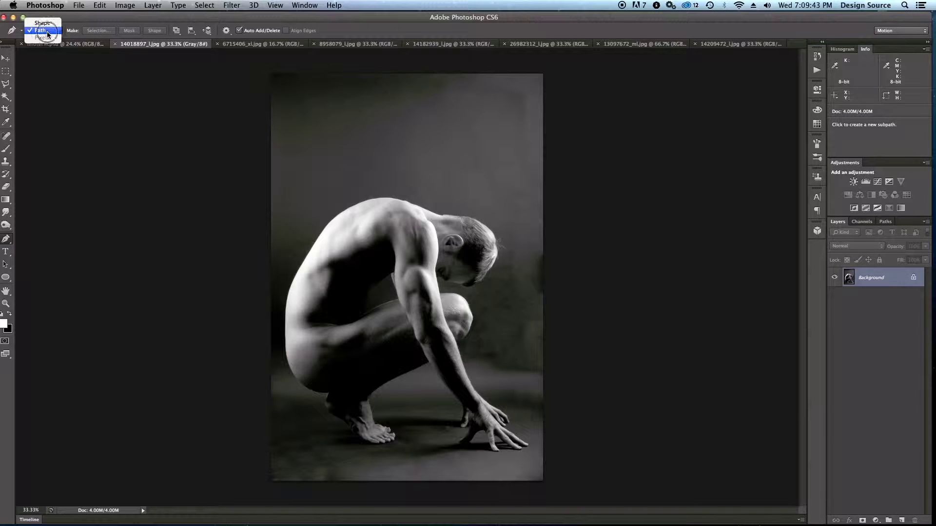
pyautogui.click(47, 32)
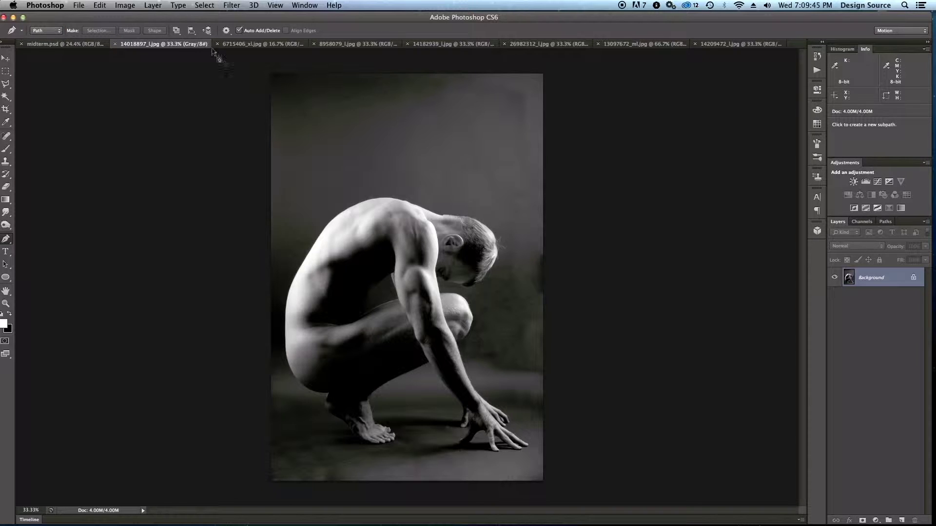
pyautogui.click(176, 30)
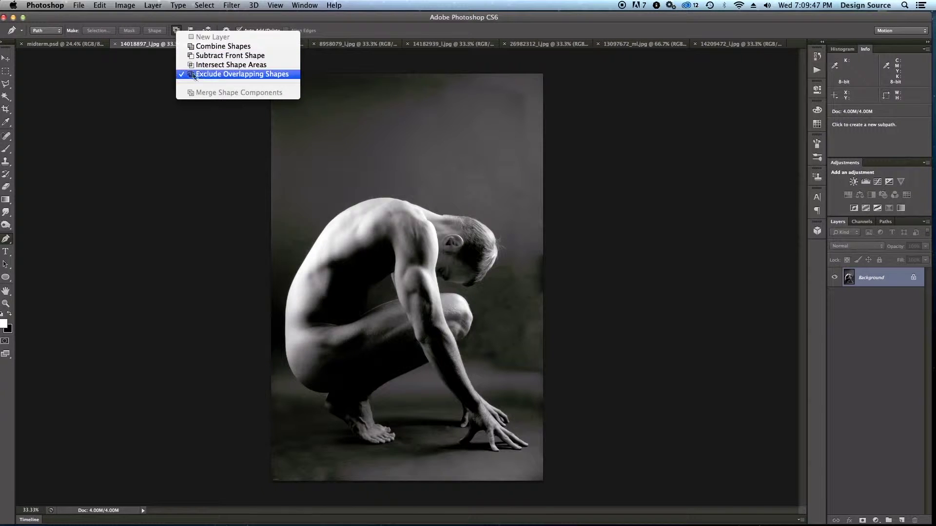
pyautogui.click(359, 32)
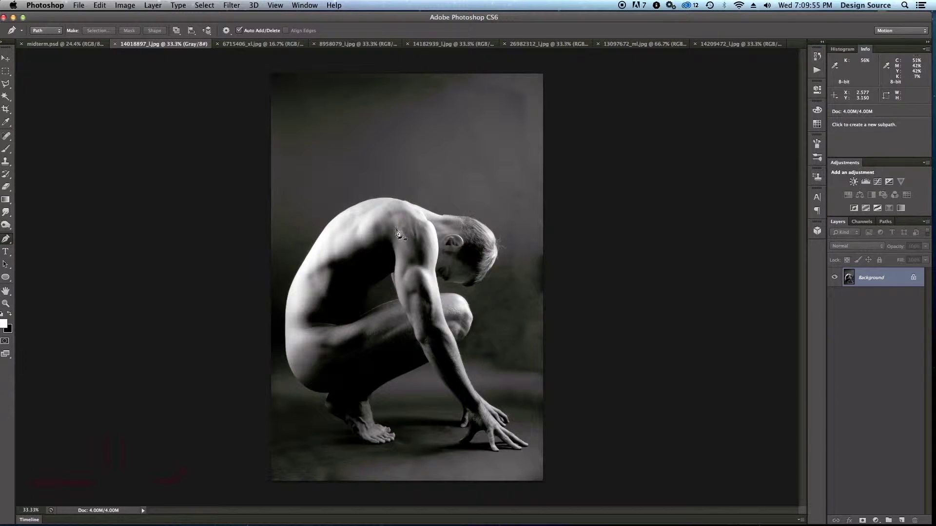
# - Start a path at the tip of the far foot's big toe with anchor points along its edge
pyautogui.press('super+equal')
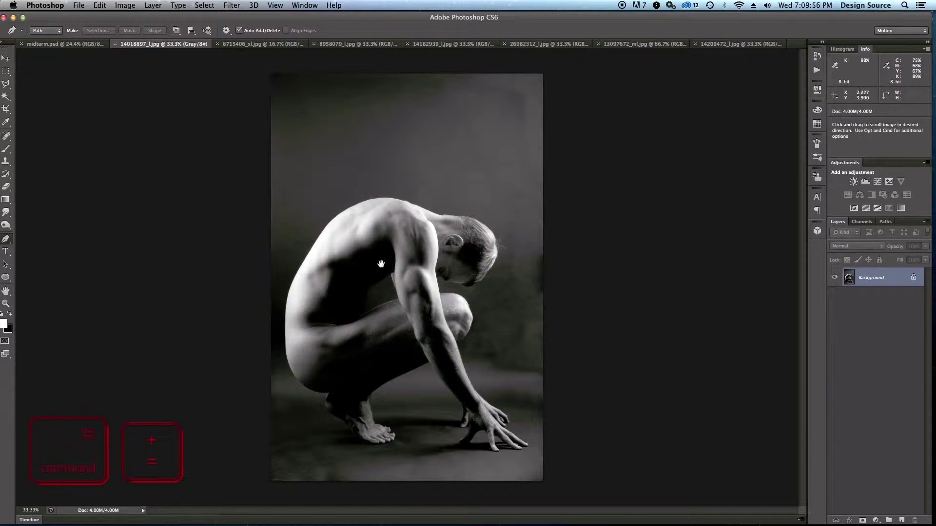
pyautogui.click(332, 257)
pyautogui.click(344, 287)
pyautogui.click(329, 372)
pyautogui.click(220, 464)
pyautogui.moveTo(219, 464); pyautogui.dragTo(507, 32)
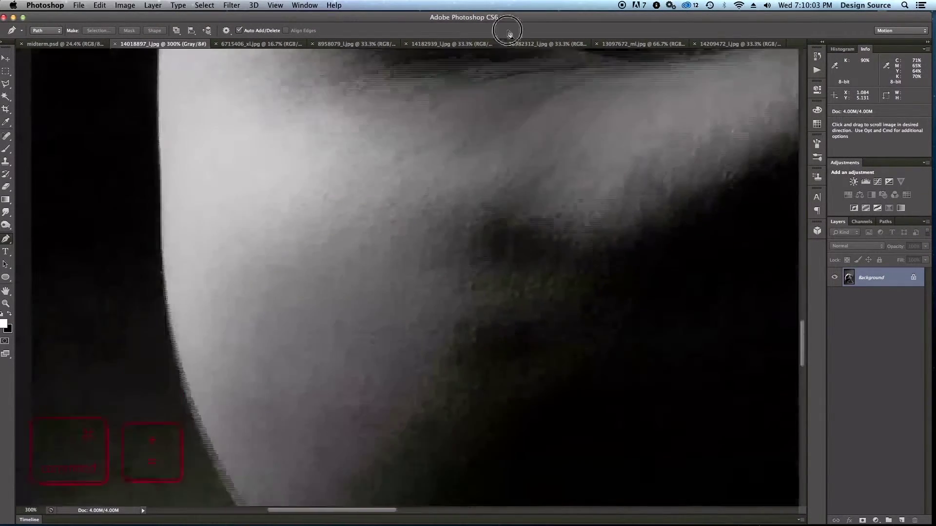
pyautogui.moveTo(574, 389); pyautogui.dragTo(378, 130)
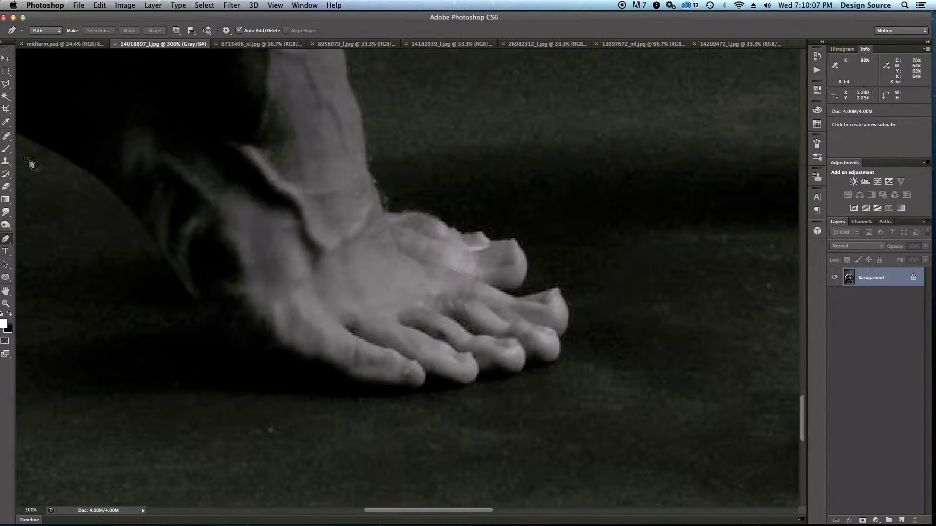
pyautogui.click(490, 241)
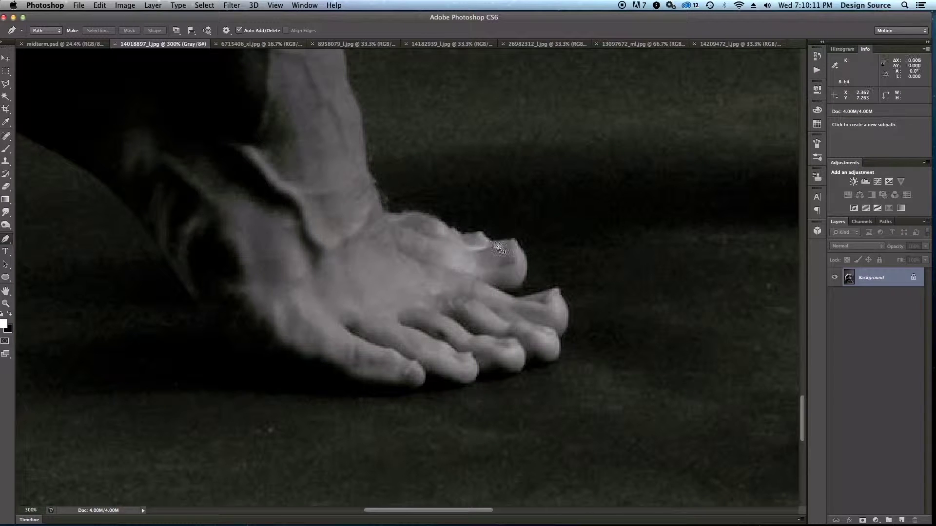
pyautogui.click(516, 240)
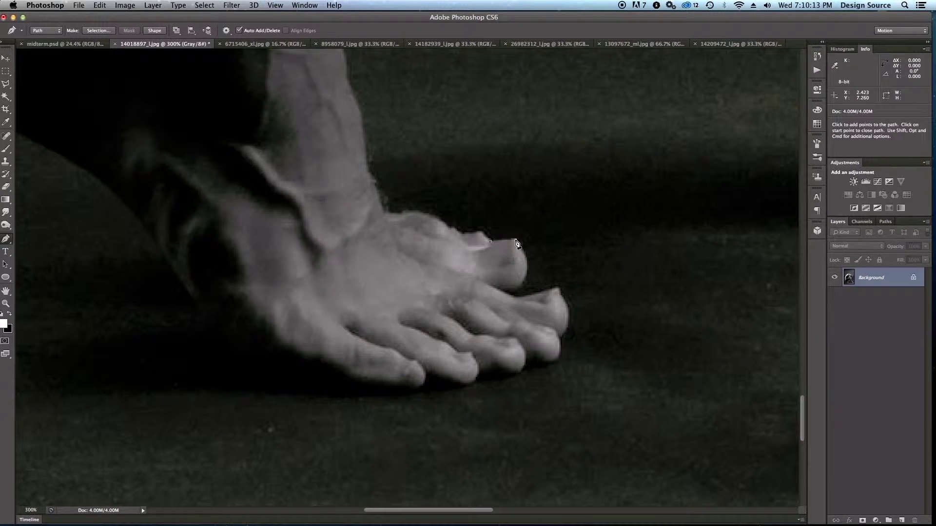
pyautogui.click(519, 247)
# - Curve the path around the far big toe to the gap and on to the near big toe's tip, removing the outgoing handles
pyautogui.moveTo(513, 295); pyautogui.dragTo(485, 324)
pyautogui.press('alt')
pyautogui.keyDown('alt'); pyautogui.click(513, 297); pyautogui.keyUp('alt')
pyautogui.moveTo(559, 290); pyautogui.dragTo(600, 276)
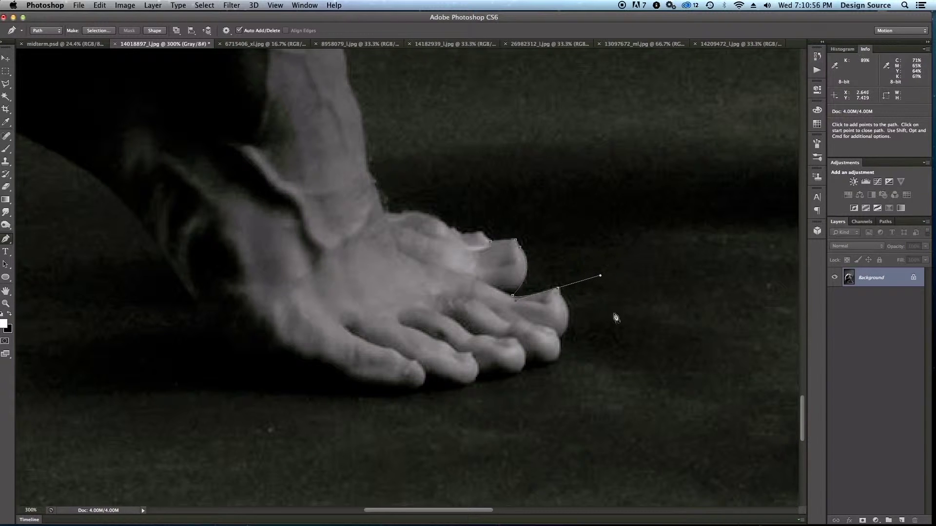
pyautogui.keyDown('alt'); pyautogui.click(558, 291); pyautogui.keyUp('alt')
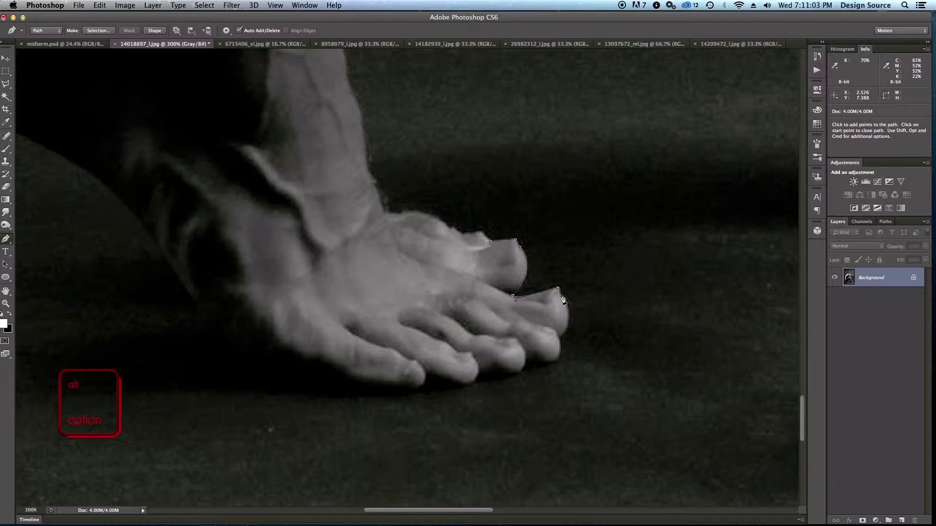
pyautogui.click(560, 296)
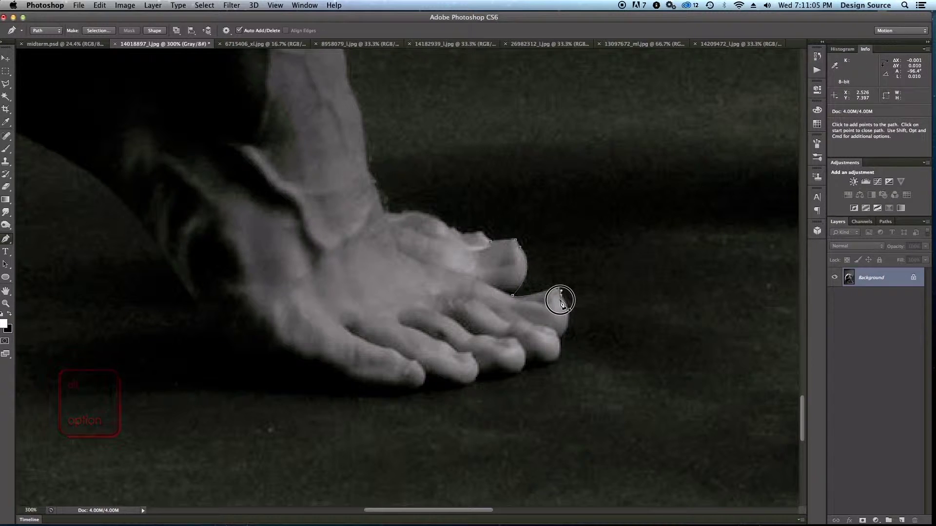
# - Trace the path around the near foot's toes and along the underside of the foot to the heel
pyautogui.moveTo(559, 337); pyautogui.dragTo(429, 390)
pyautogui.click(560, 339)
pyautogui.click(526, 365)
pyautogui.click(478, 378)
pyautogui.moveTo(334, 385); pyautogui.dragTo(271, 361)
pyautogui.moveTo(218, 342); pyautogui.dragTo(180, 307)
pyautogui.click(219, 341)
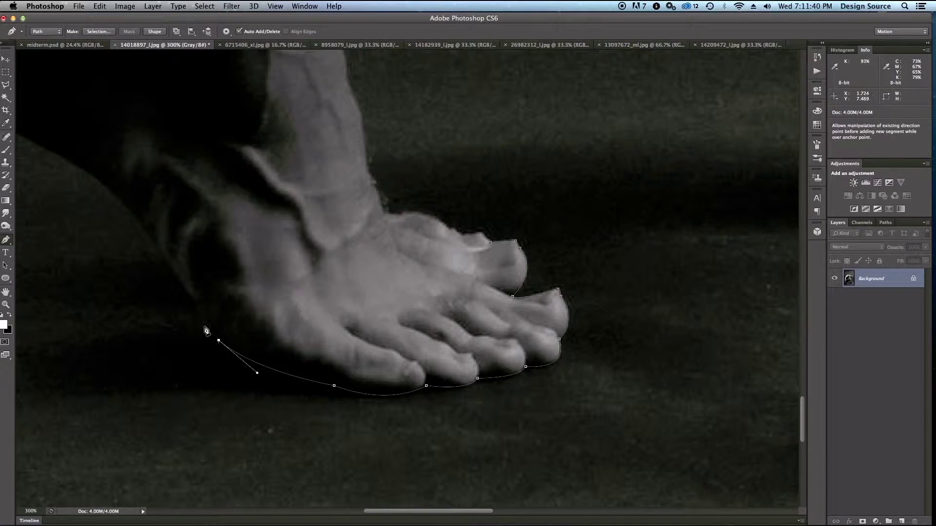
# - Continue the path up the back, moving the misplaced anchor point onto the body edge and adding a curved point above it
pyautogui.press('space')
pyautogui.moveTo(199, 276); pyautogui.dragTo(443, 341)
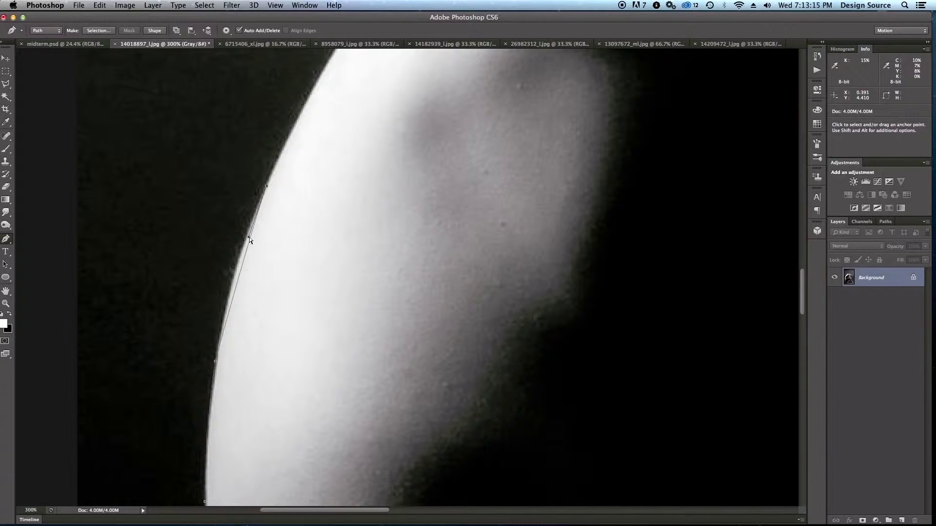
pyautogui.click(249, 237)
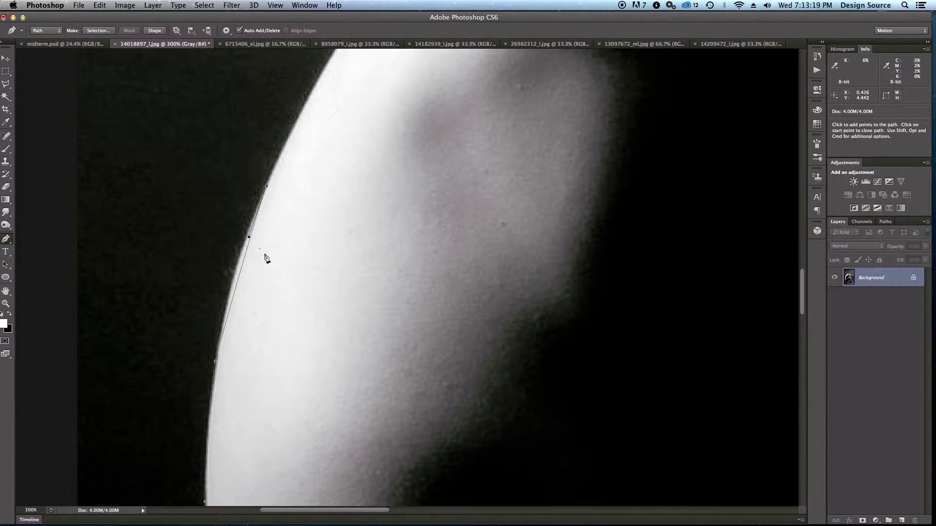
pyautogui.moveTo(249, 238); pyautogui.dragTo(235, 246)
pyautogui.moveTo(294, 192); pyautogui.dragTo(296, 387)
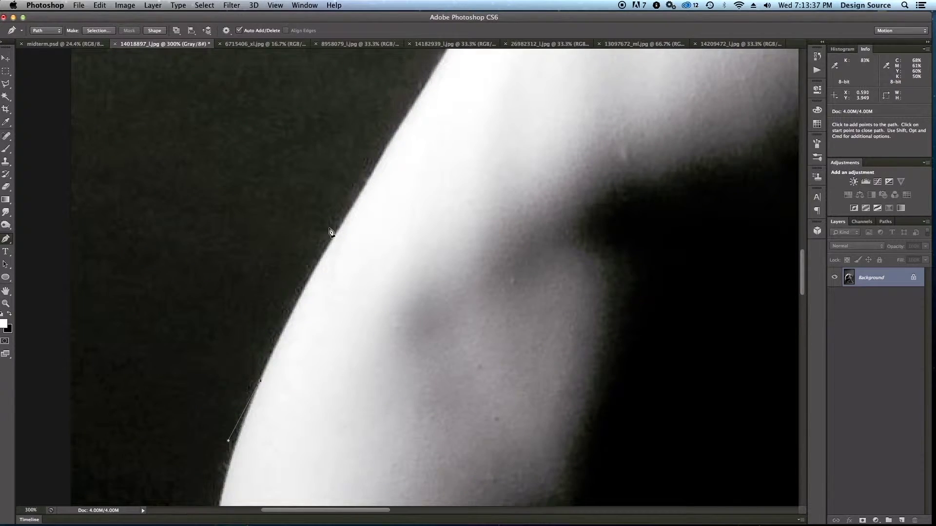
pyautogui.moveTo(334, 240); pyautogui.dragTo(359, 204)
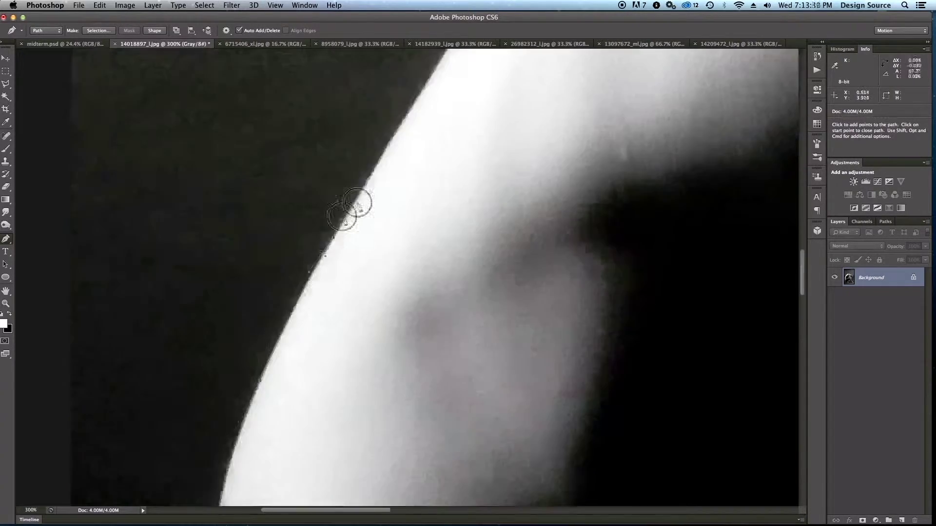
# - Continue the path around the fingers of the hand and up the inner edge of the forearm
pyautogui.moveTo(507, 246); pyautogui.dragTo(528, 264)
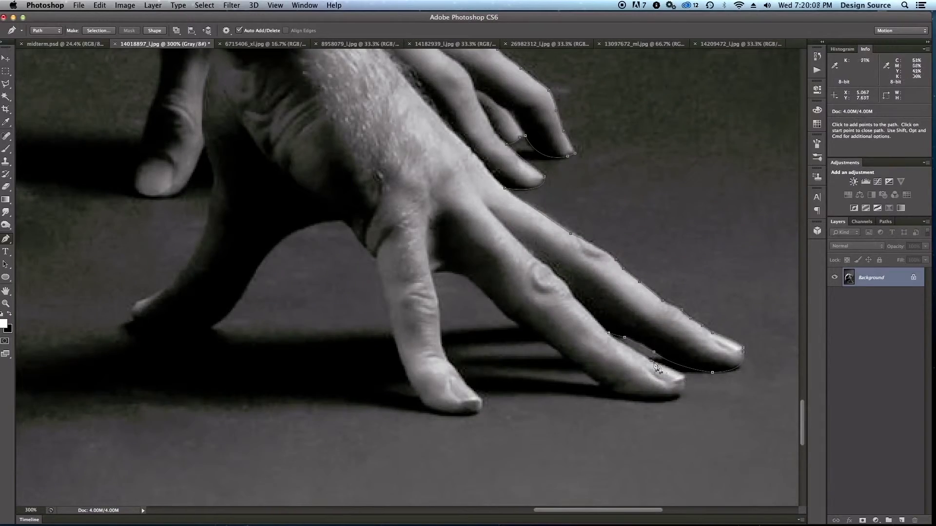
pyautogui.click(515, 322)
pyautogui.click(430, 273)
pyautogui.click(460, 374)
pyautogui.click(425, 404)
pyautogui.click(395, 341)
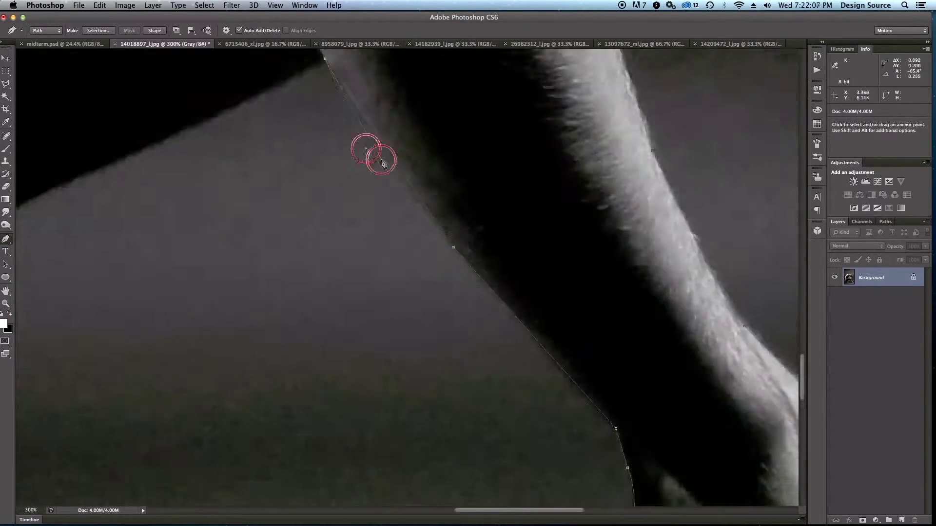
pyautogui.click(219, 408)
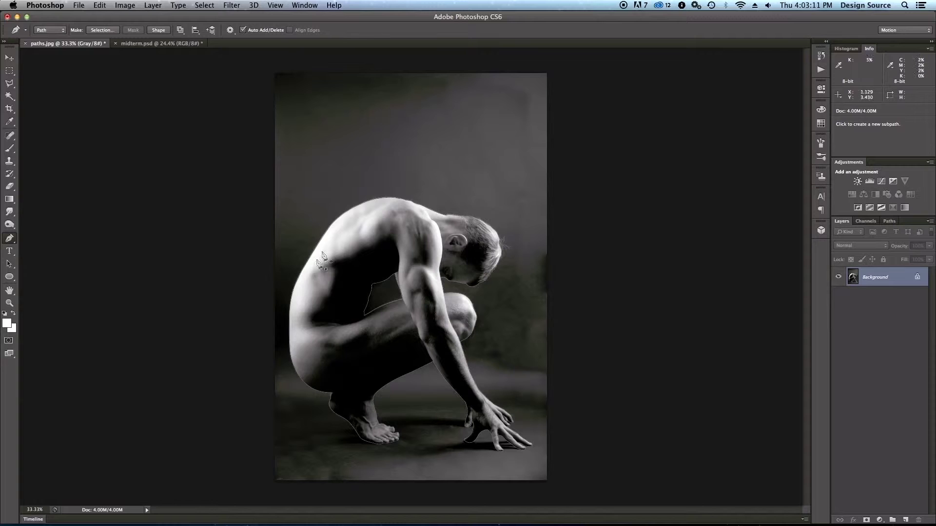
# - Save the figure's work path as "fetal position"
pyautogui.click(887, 222)
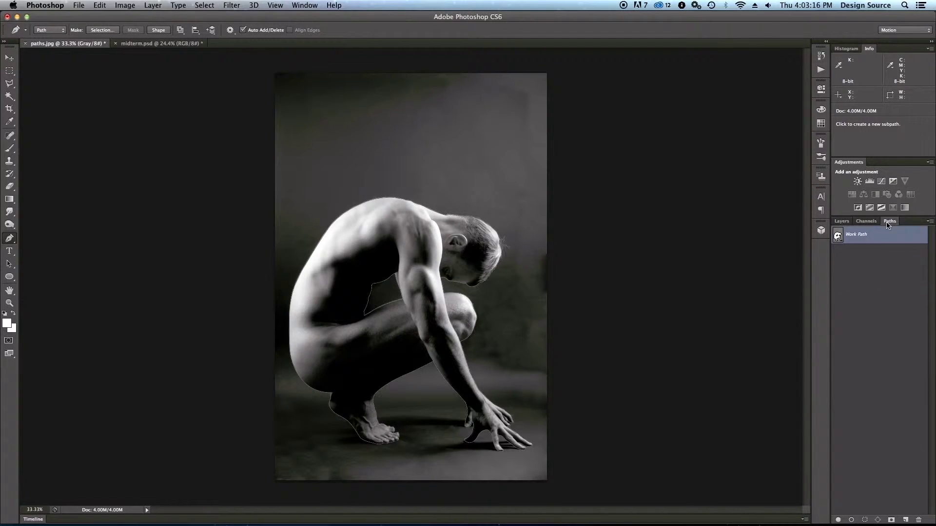
pyautogui.click(855, 265)
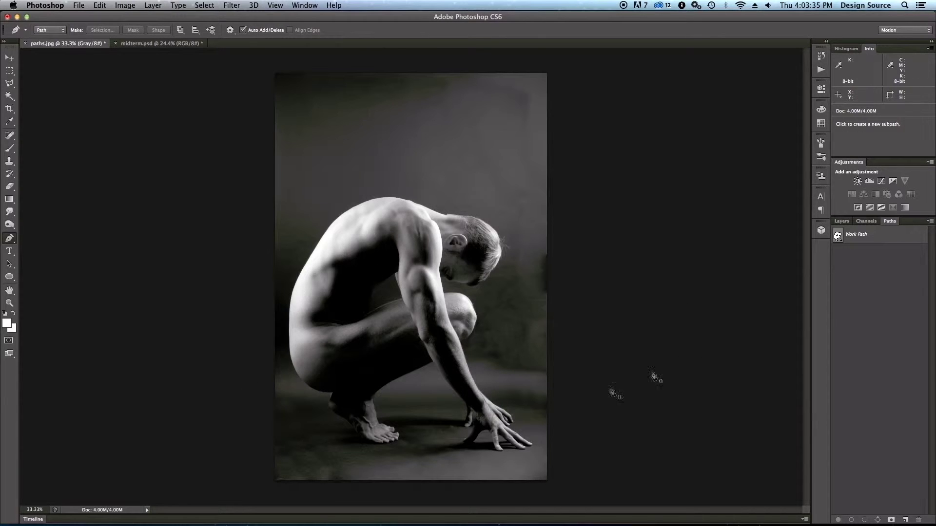
pyautogui.click(865, 241)
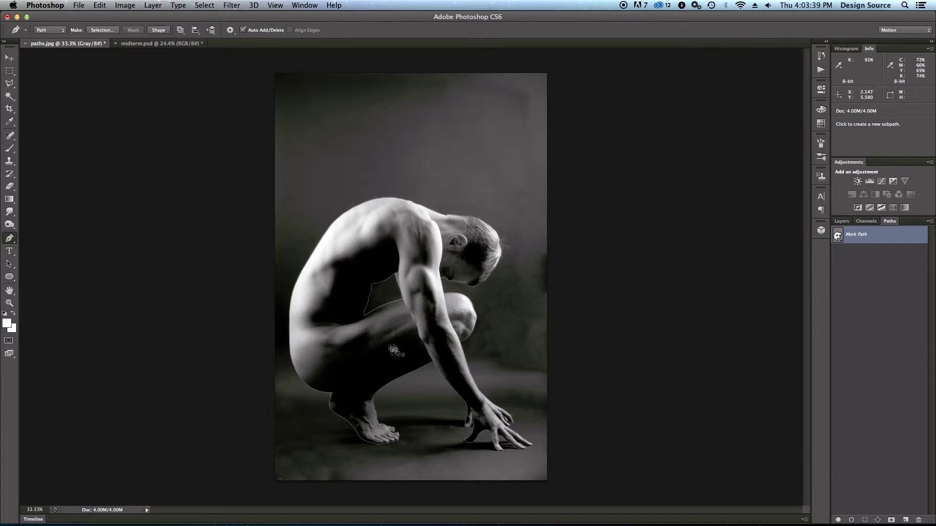
pyautogui.doubleClick(857, 239)
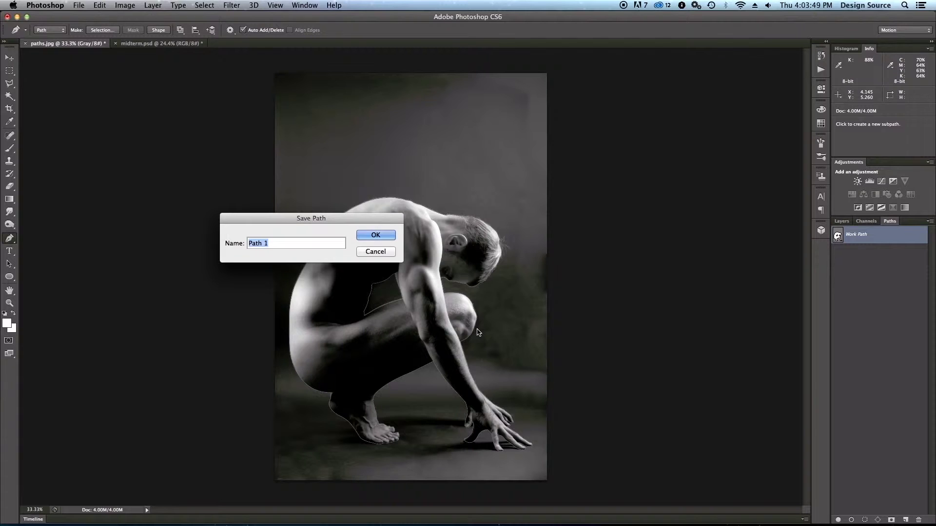
pyautogui.write('fetal position')
pyautogui.press('Return')
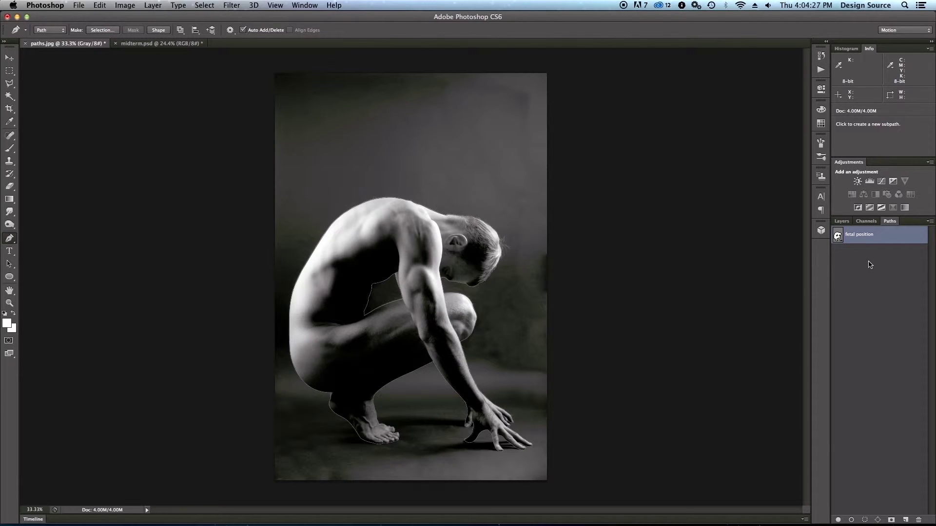
# - Make a new anti-aliased selection from the fetal position path with a 0-pixel feather radius, and check the path operation option
pyautogui.rightClick(839, 237)
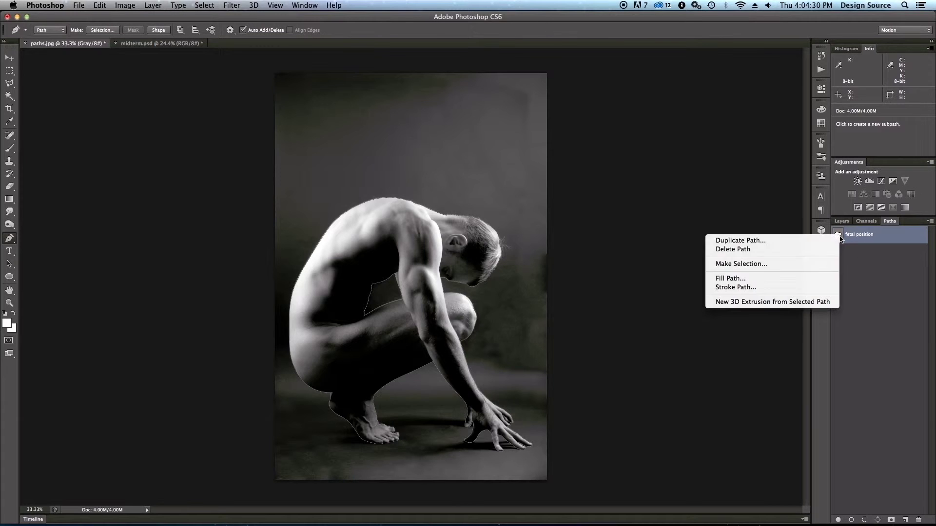
pyautogui.click(762, 265)
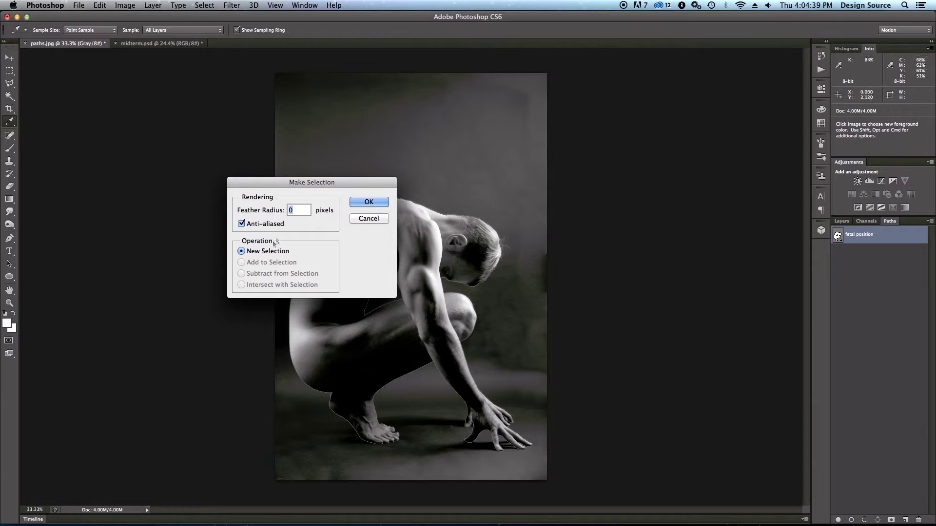
pyautogui.click(369, 202)
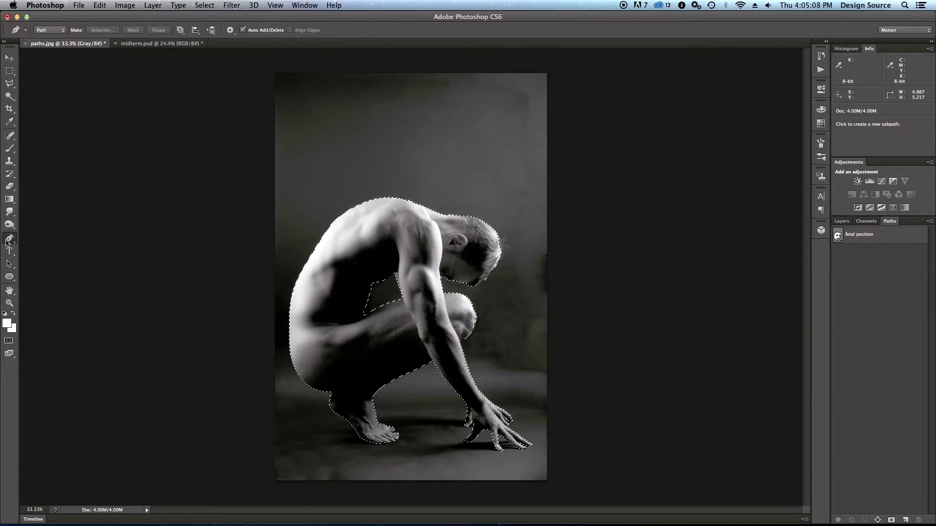
pyautogui.click(180, 31)
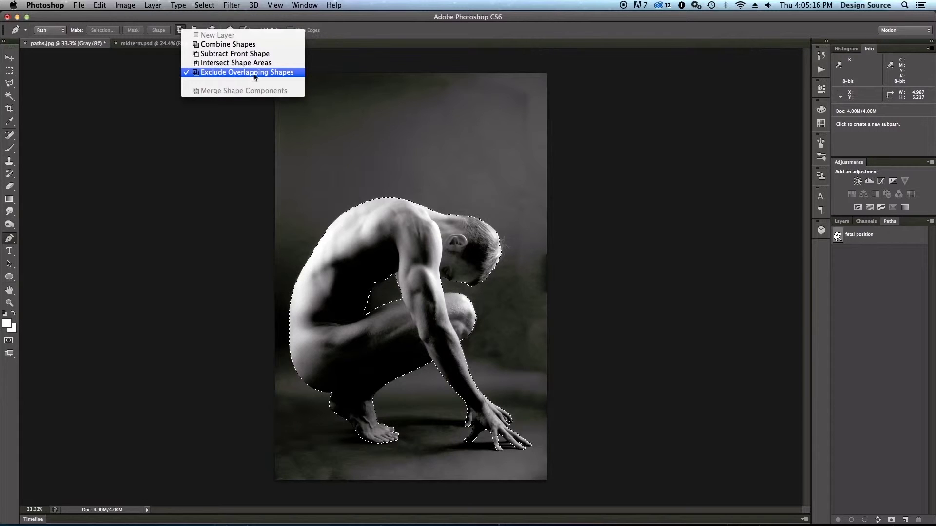
pyautogui.click(510, 41)
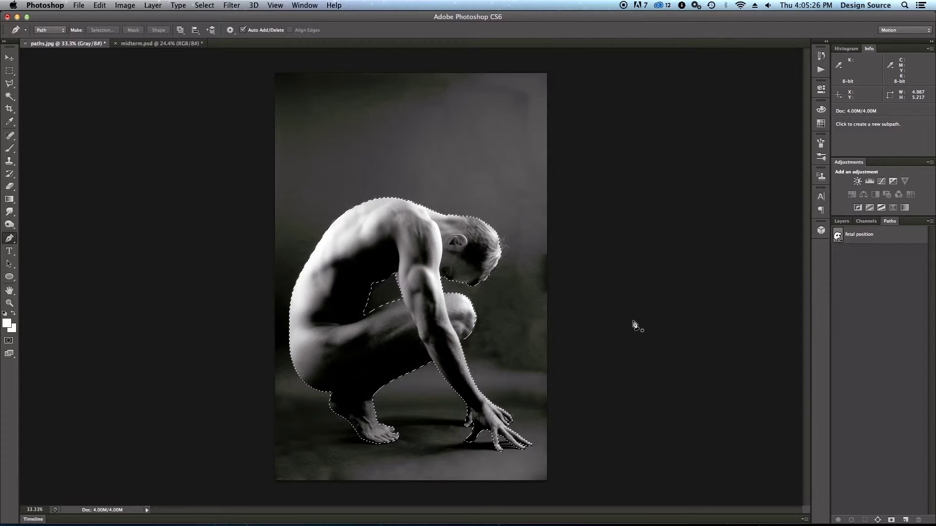
# - Copy the selected figure, paste it into midterm.psd and show that document's layers
pyautogui.press('super+c')
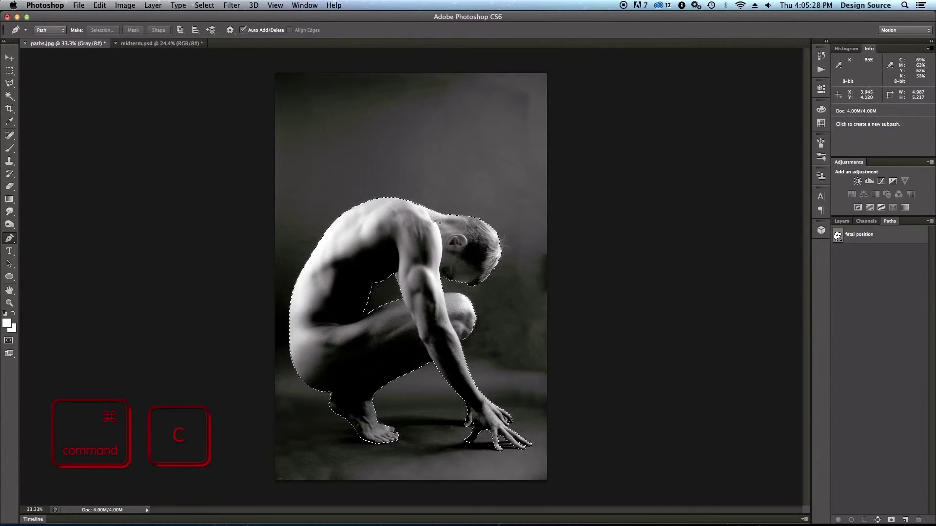
pyautogui.click(161, 43)
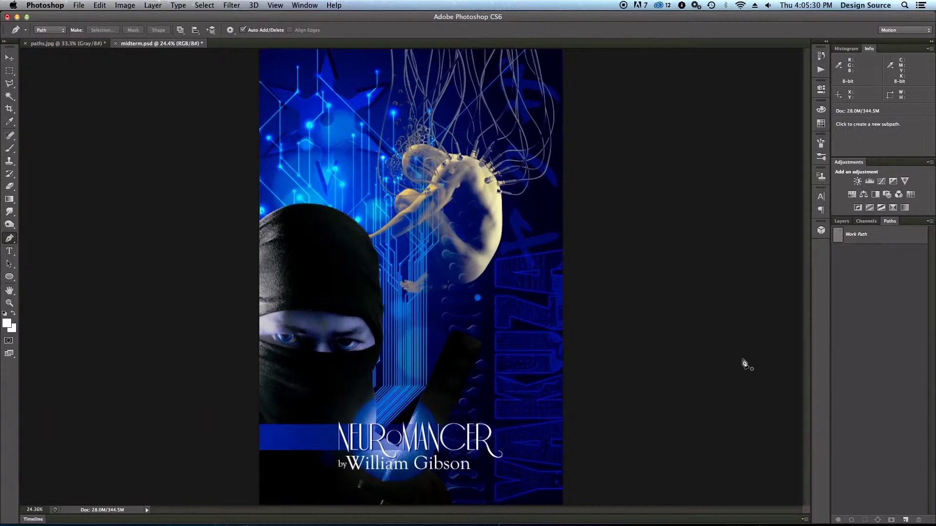
pyautogui.press('super+v')
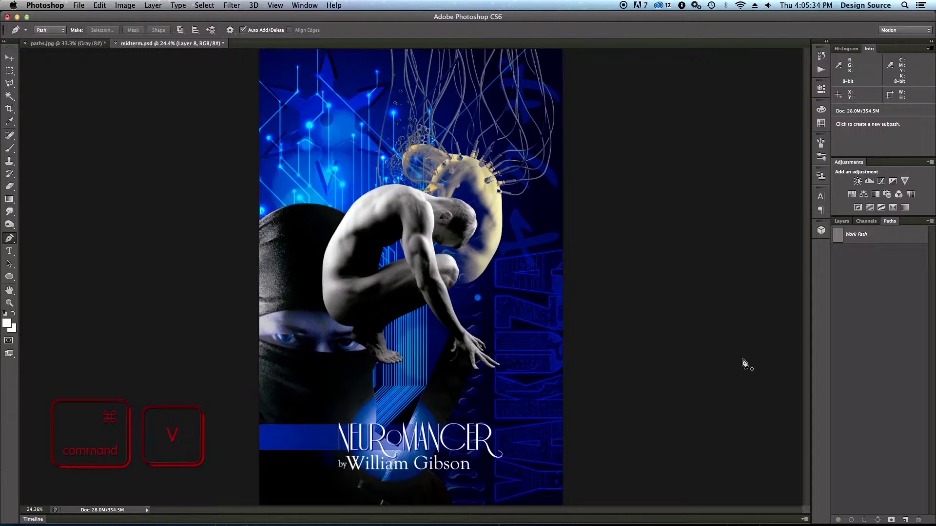
pyautogui.click(846, 222)
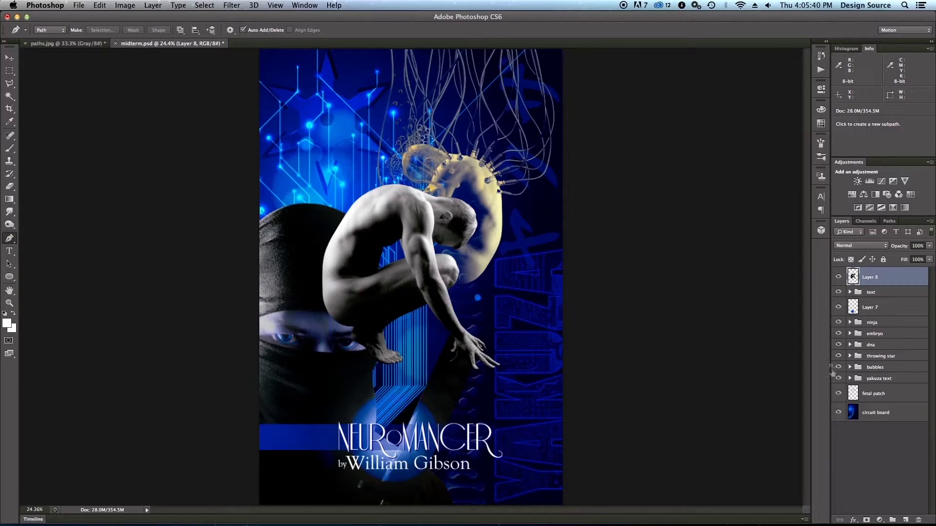
# - Hide the embryo group and flip the pasted figure on Layer 8 horizontally
pyautogui.click(839, 334)
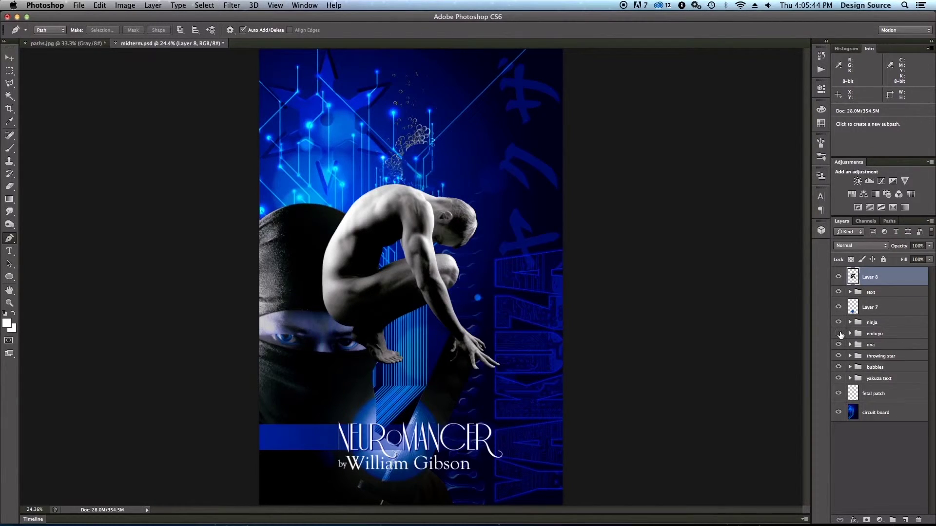
pyautogui.click(839, 334)
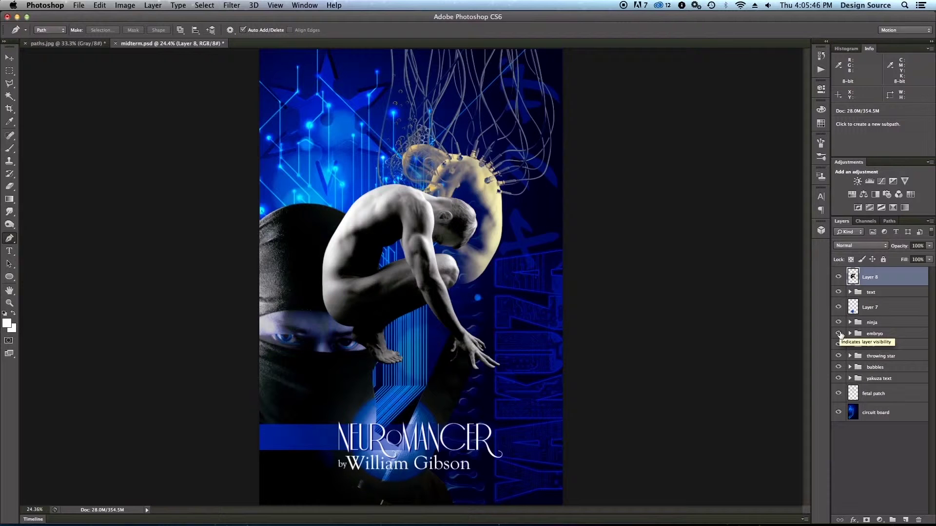
pyautogui.click(839, 334)
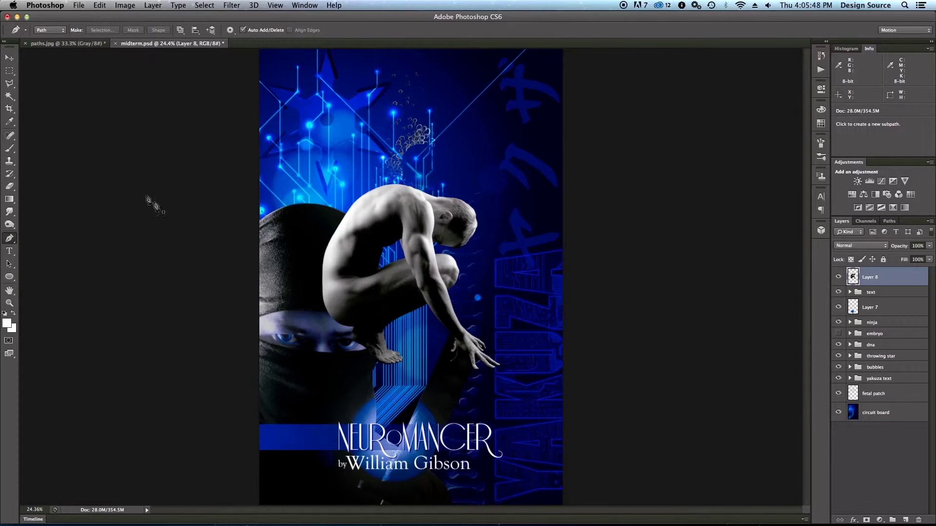
pyautogui.click(99, 5)
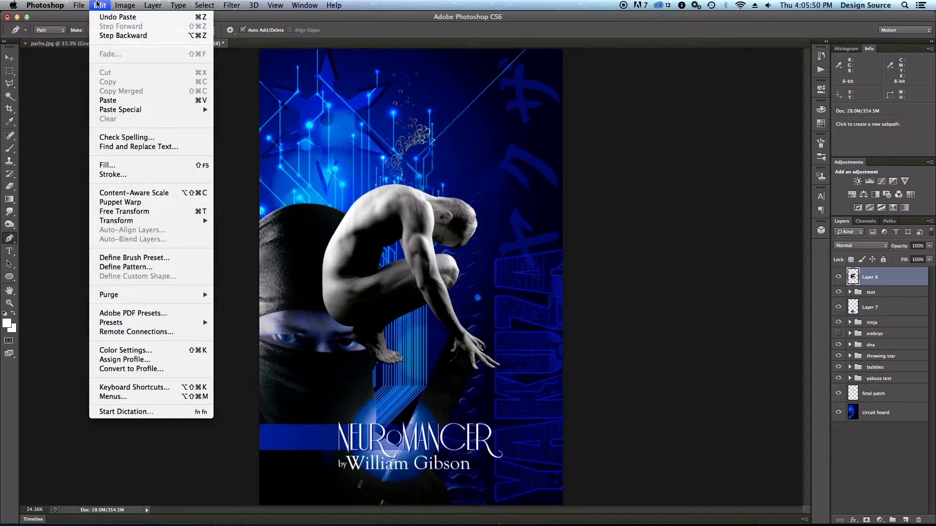
pyautogui.moveTo(126, 224)
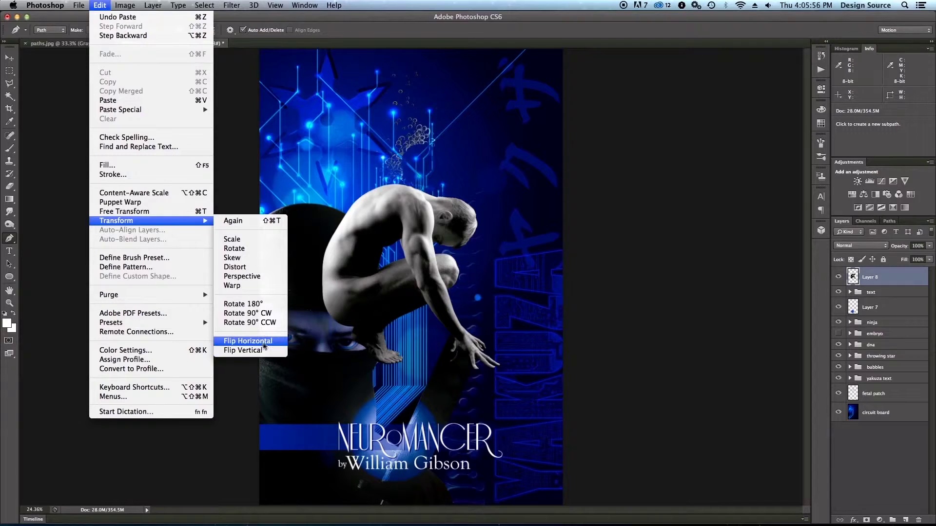
pyautogui.click(266, 342)
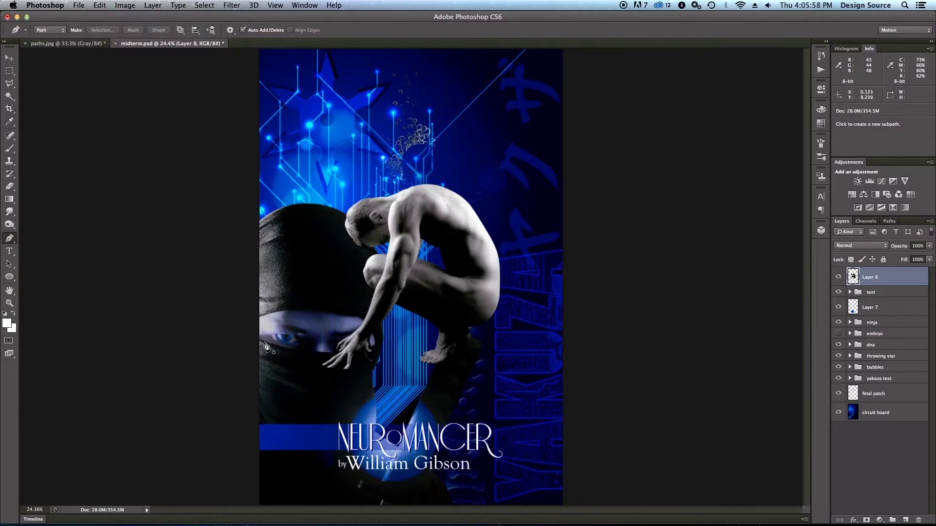
# - Show the embryo group again and compare its pose with the flipped figure by hiding and reshowing Layer 8
pyautogui.click(838, 335)
pyautogui.click(838, 277)
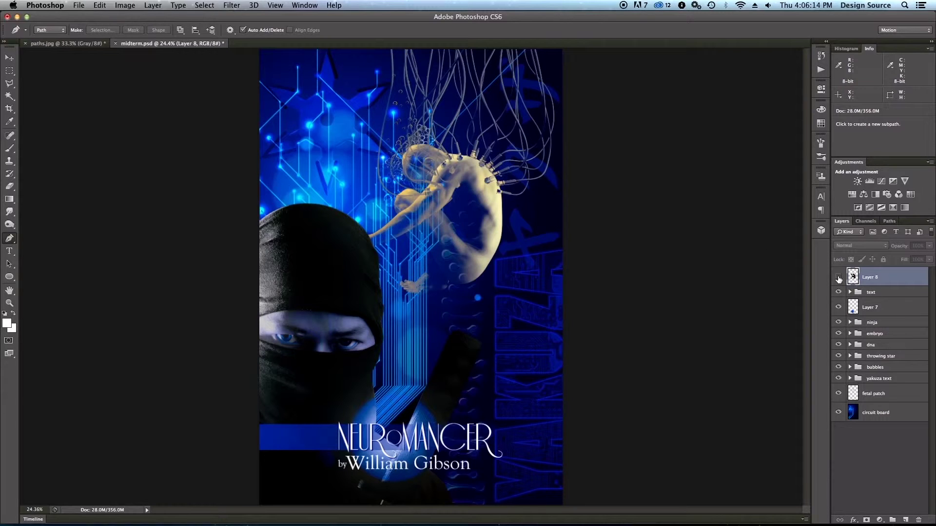
pyautogui.click(838, 278)
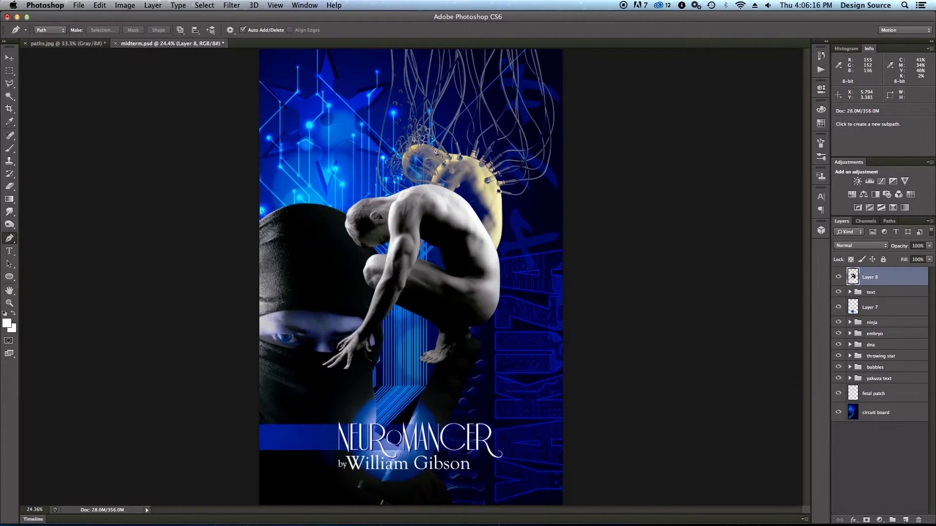
# - Rotate the figure on Layer 8 clockwise by about 31° to match the pose of the embryo figure
pyautogui.click(108, 5)
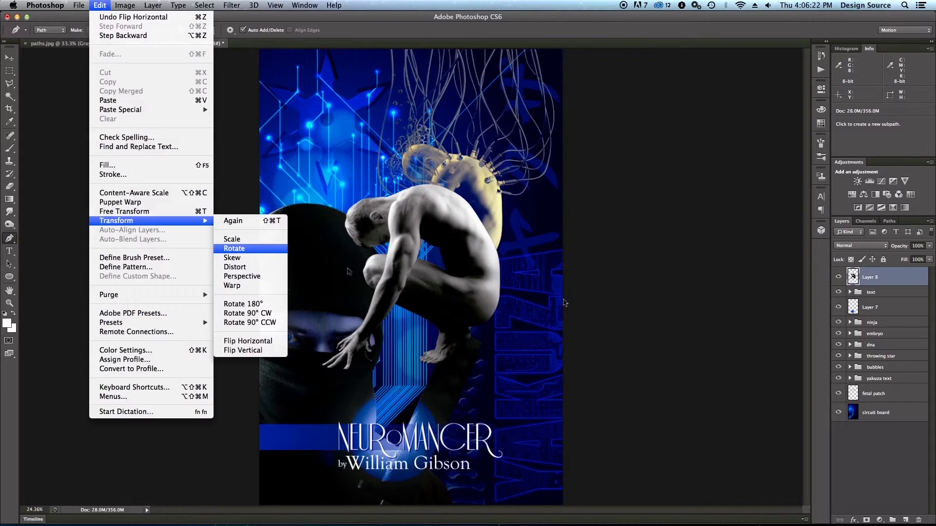
pyautogui.click(253, 249)
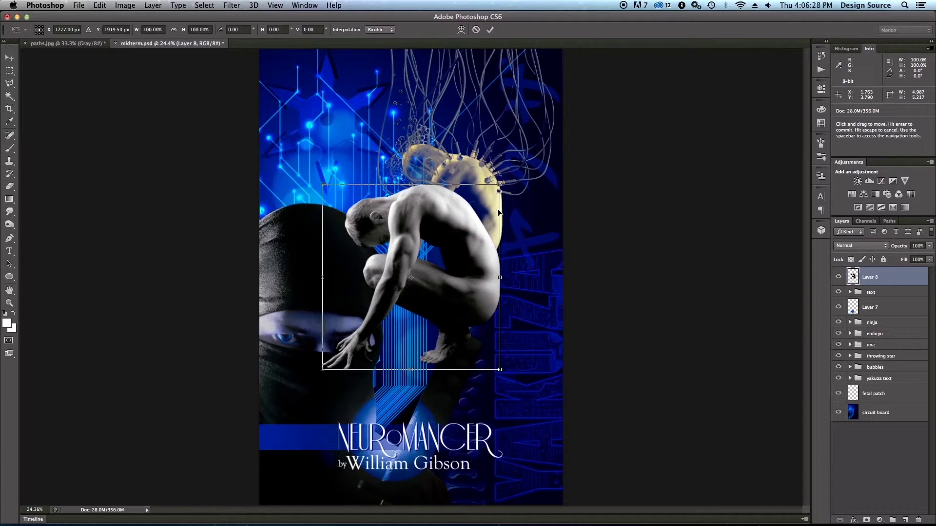
pyautogui.click(501, 187)
pyautogui.moveTo(501, 189); pyautogui.dragTo(535, 249)
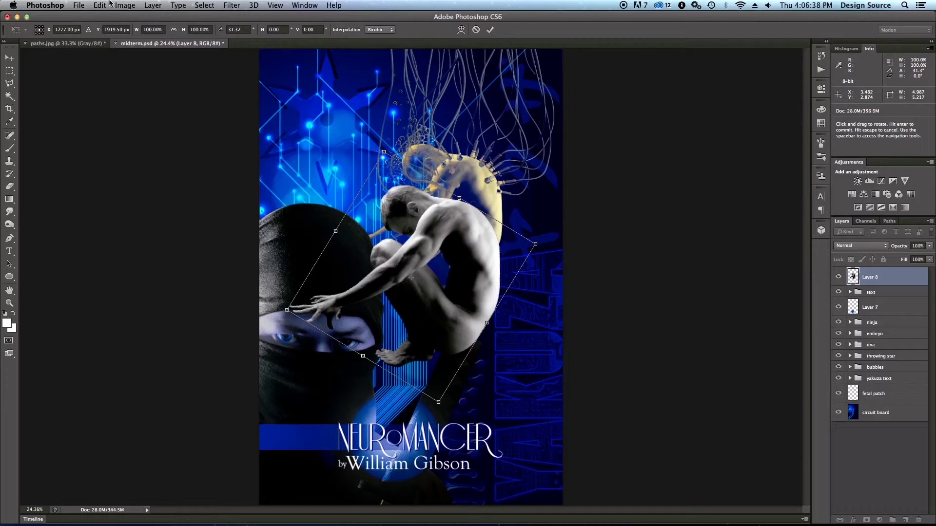
# - Scale the figure proportionally to about 86.5%, move it up over the embryo figure and commit the transformation
pyautogui.click(106, 5)
pyautogui.moveTo(146, 222)
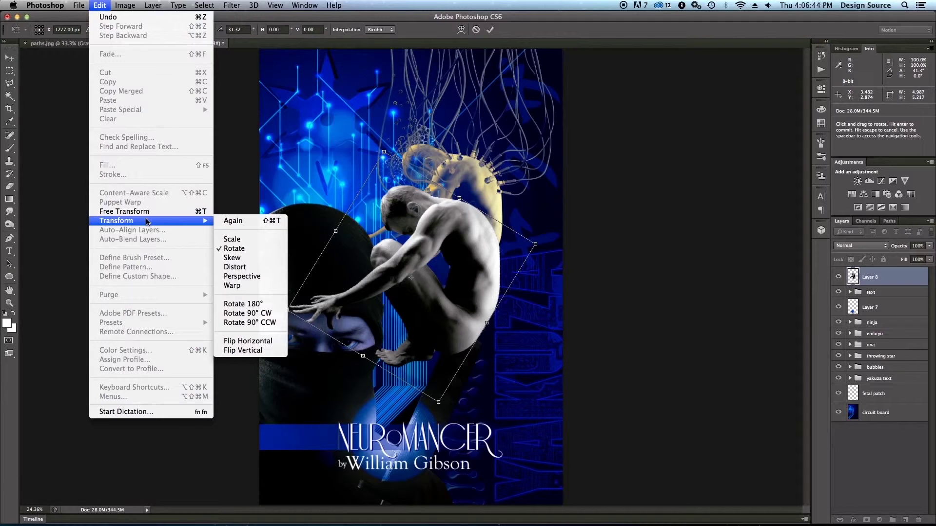
pyautogui.click(228, 240)
pyautogui.moveTo(288, 310); pyautogui.dragTo(323, 310)
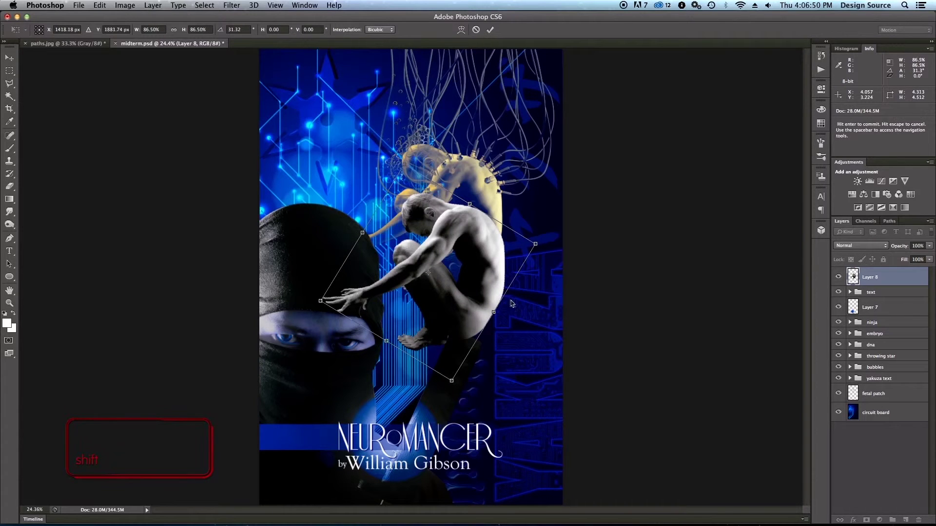
pyautogui.moveTo(464, 318); pyautogui.dragTo(463, 263)
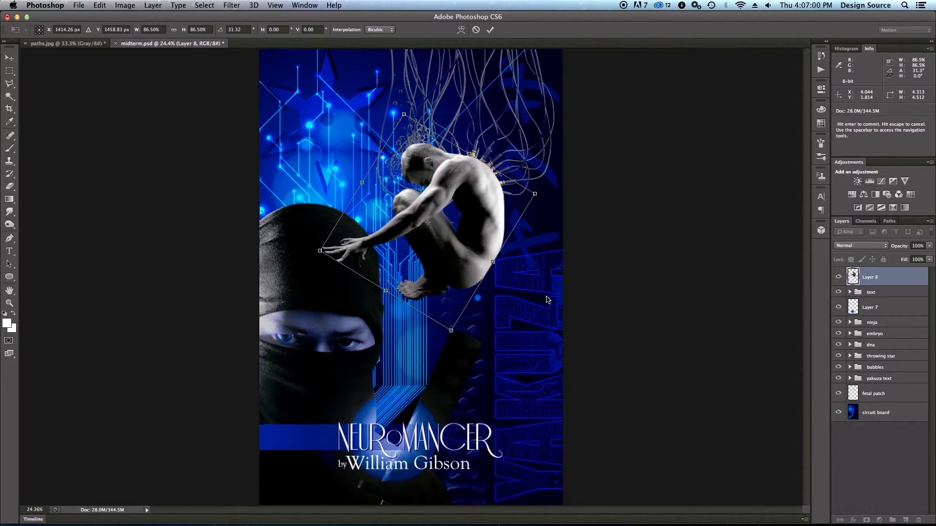
pyautogui.press('Return')
pyautogui.press('p')
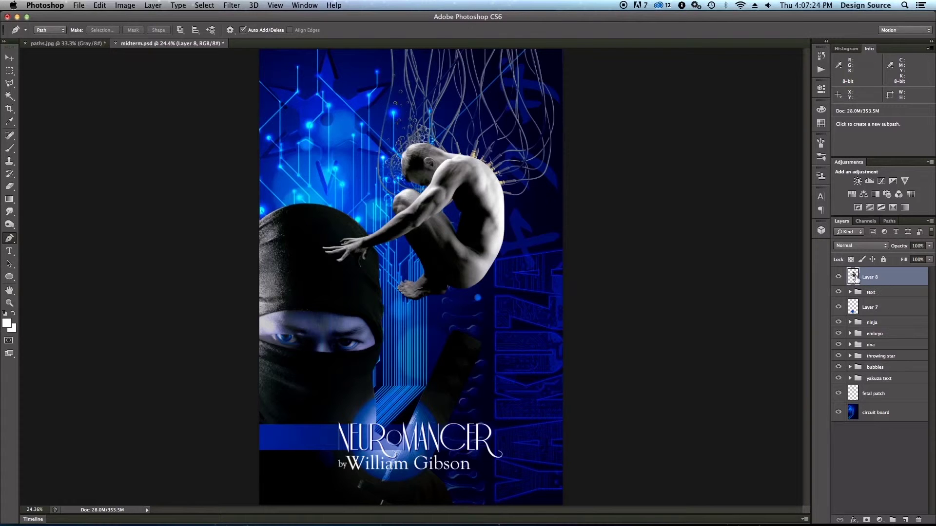
# - Move Layer 8 directly below the embryo group in the layer order and hide the embryo group
pyautogui.moveTo(874, 334)
pyautogui.mouseDown()
pyautogui.moveTo(870, 361)
pyautogui.moveTo(864, 338)
pyautogui.moveTo(873, 339)
pyautogui.mouseUp()
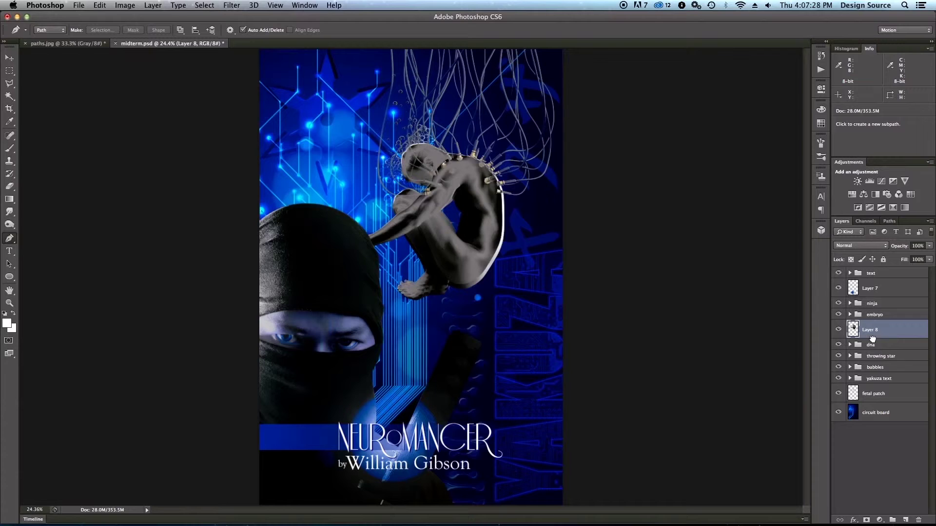
pyautogui.click(839, 315)
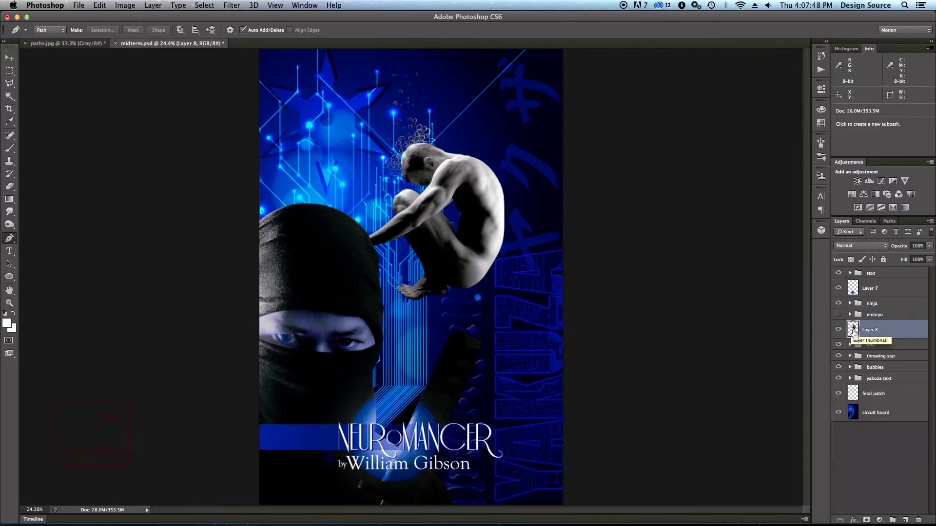
# - Load the outline of Layer 8 as a selection and turn it into a 4-pixel border selection
pyautogui.keyDown('super'); pyautogui.click(853, 331); pyautogui.keyUp('super')
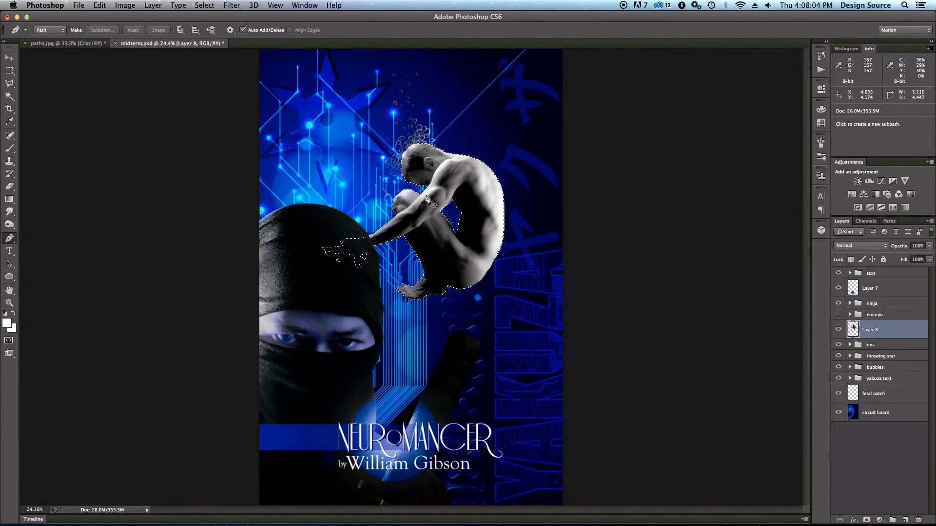
pyautogui.click(153, 5)
pyautogui.moveTo(133, 7)
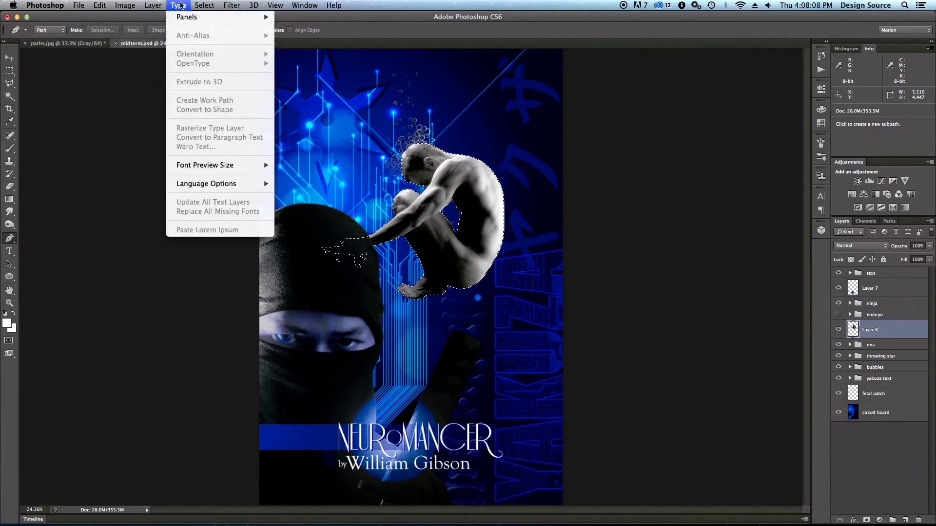
pyautogui.moveTo(205, 5)
pyautogui.moveTo(210, 128)
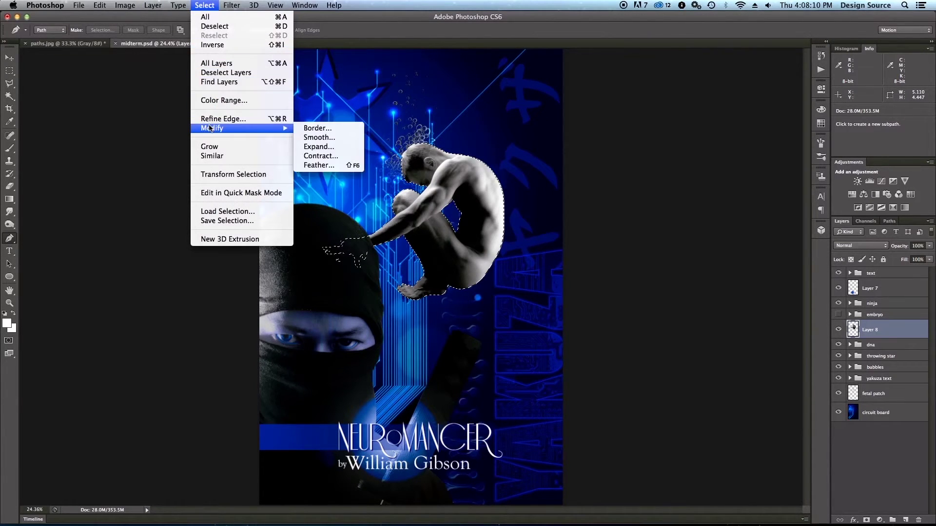
pyautogui.click(317, 128)
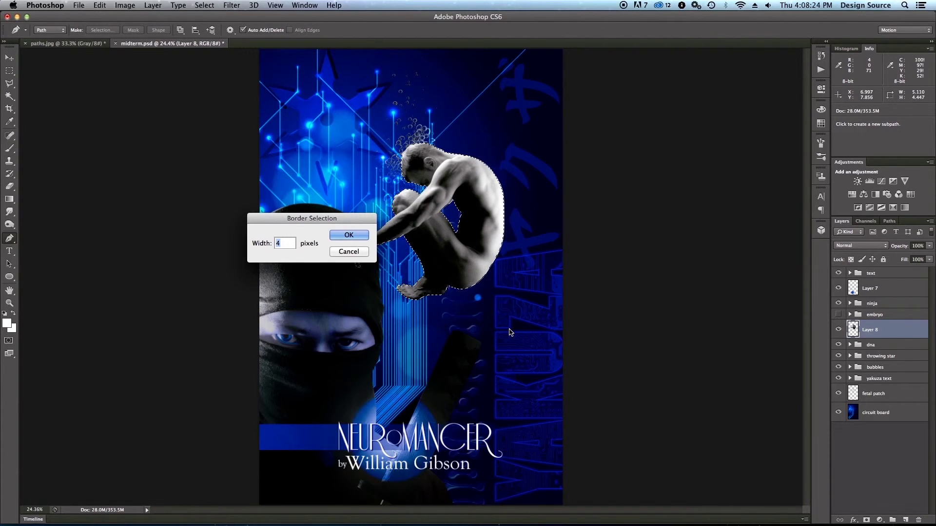
pyautogui.press('Return')
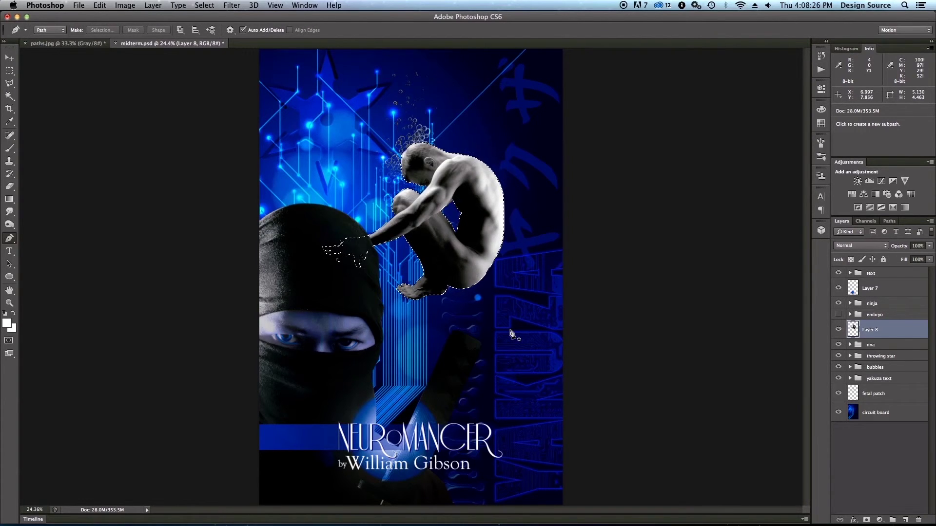
# - With the selection edges hidden, apply a Gaussian Blur with a 2.1-pixel radius to soften the figure's border, checking the arm in the preview
pyautogui.press('super+h')
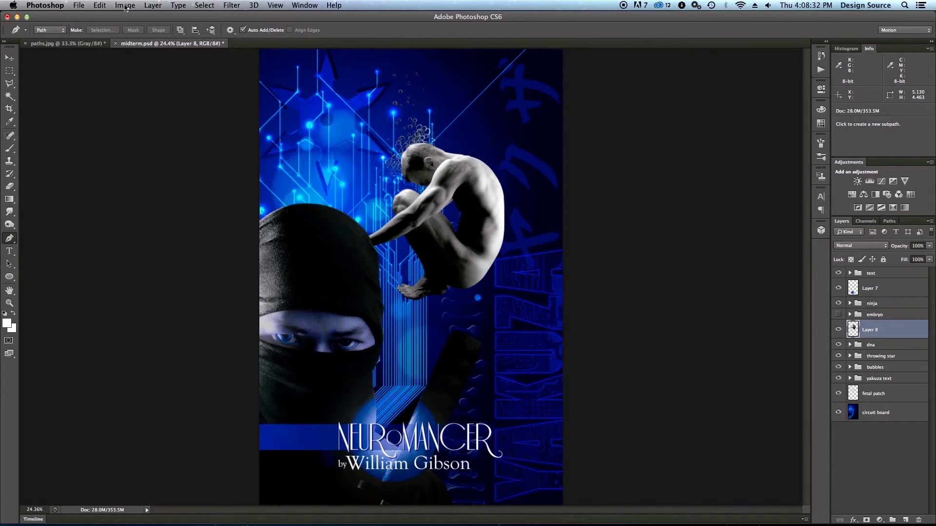
pyautogui.click(232, 5)
pyautogui.moveTo(248, 122)
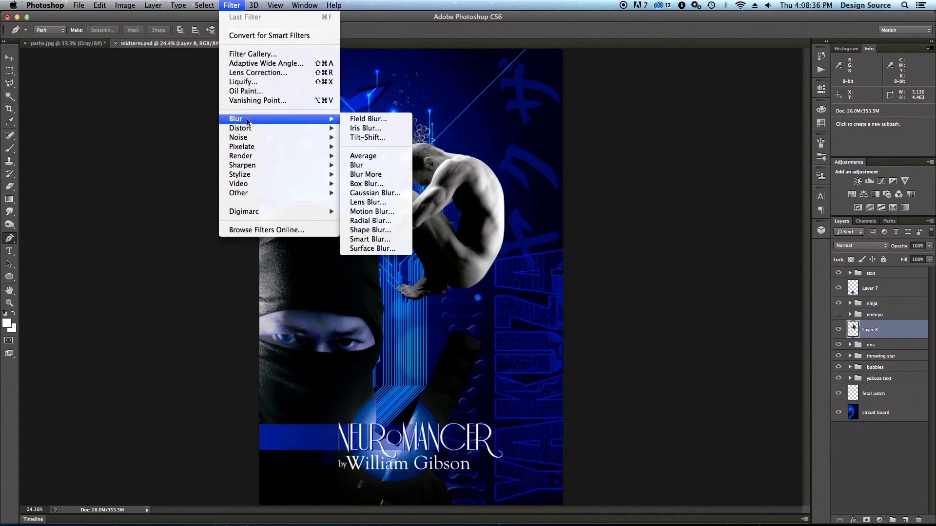
pyautogui.click(375, 192)
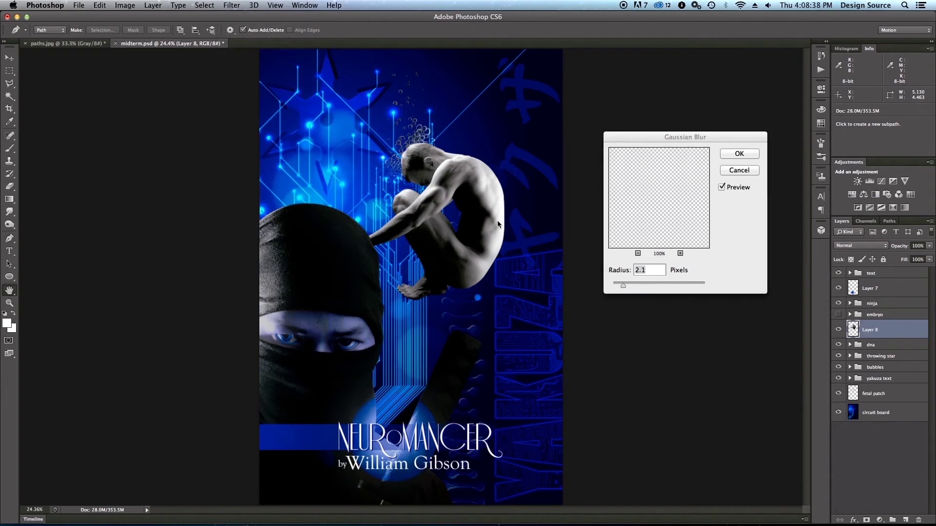
pyautogui.click(383, 225)
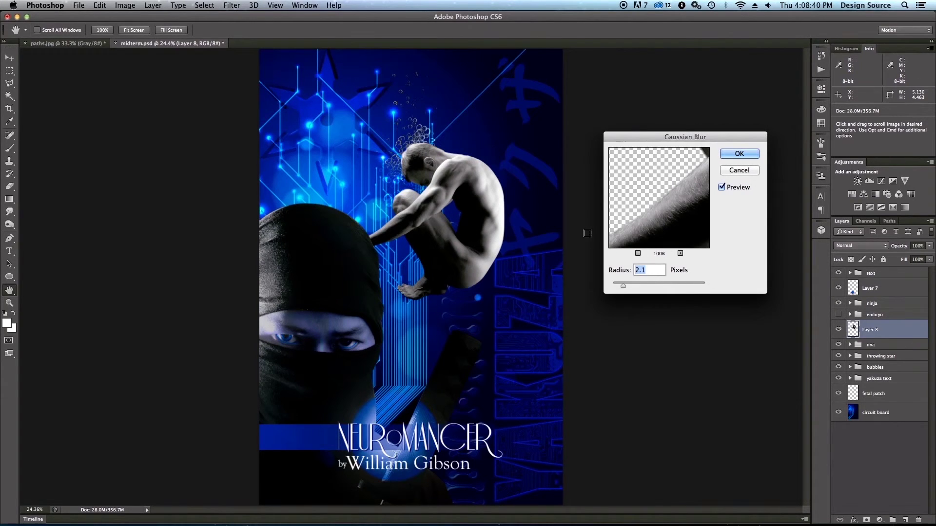
pyautogui.moveTo(640, 221); pyautogui.dragTo(650, 215)
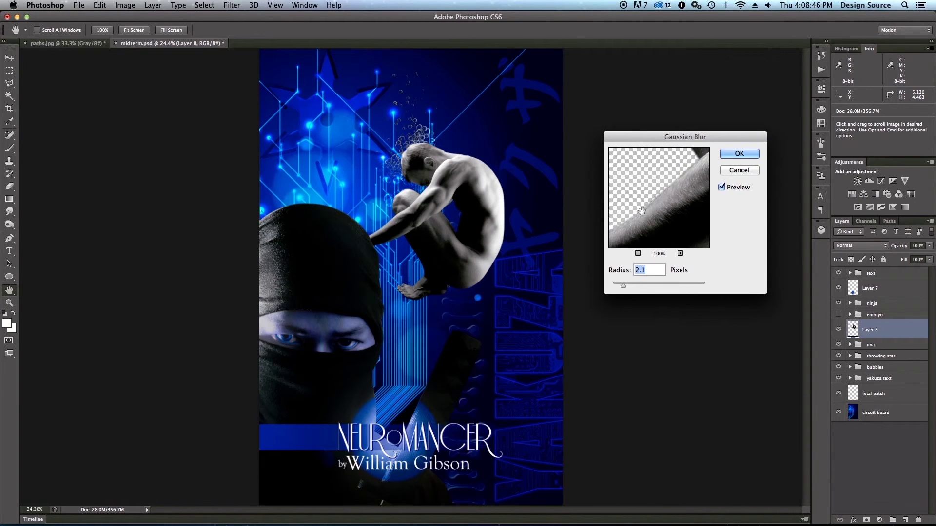
pyautogui.moveTo(680, 209); pyautogui.dragTo(664, 215)
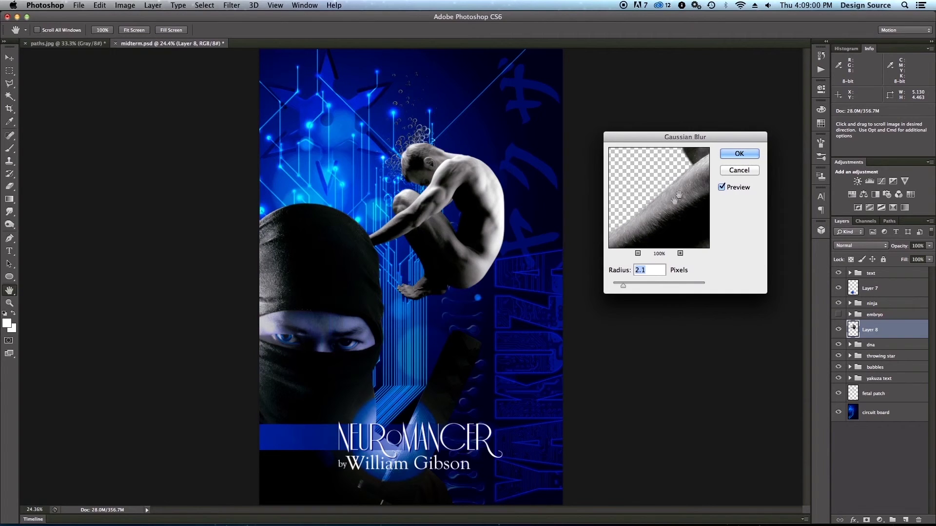
pyautogui.click(658, 211)
pyautogui.moveTo(657, 211); pyautogui.dragTo(658, 203)
pyautogui.click(728, 159)
pyautogui.press('p')
# - Show the selection edges again and deselect the figure's border
pyautogui.press('super+h')
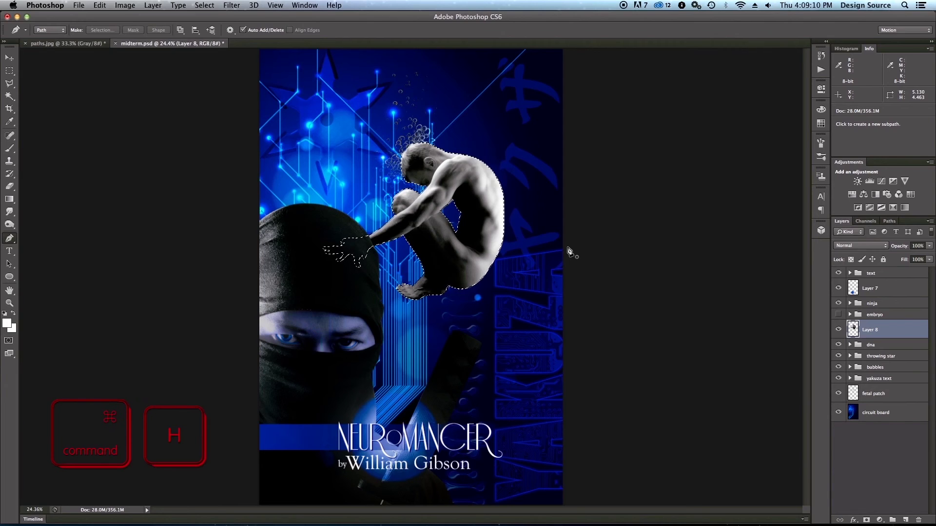
pyautogui.press('super+d')
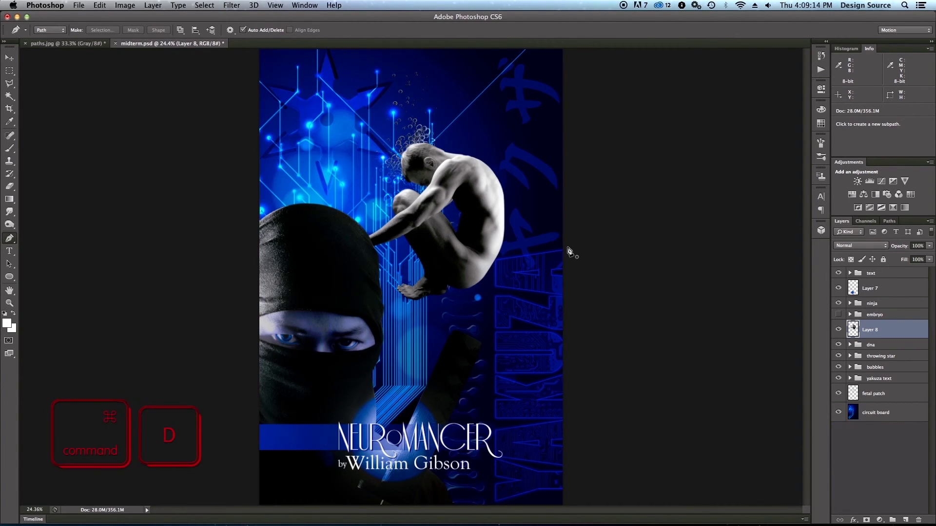
# - Move the figure on Layer 8 very slightly to the right and down with the Move tool
pyautogui.click(10, 59)
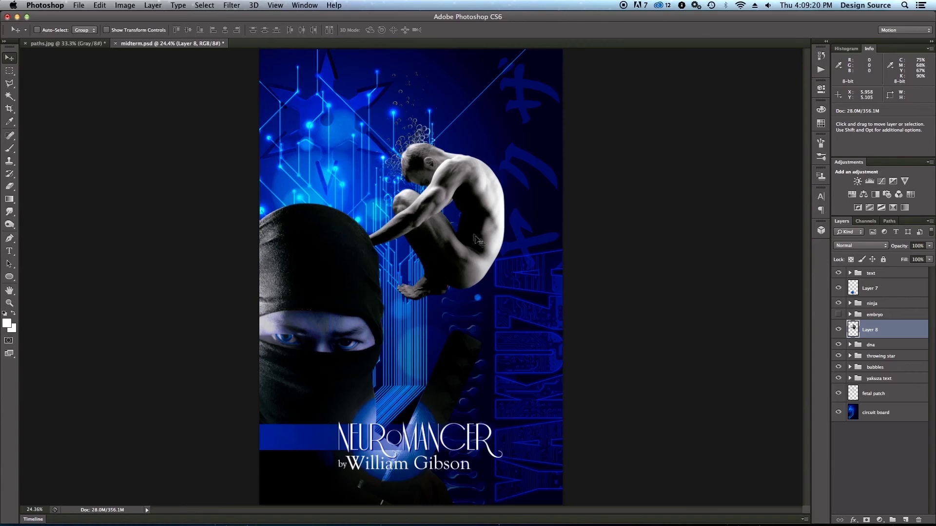
pyautogui.moveTo(483, 257)
pyautogui.mouseDown()
pyautogui.moveTo(522, 255)
pyautogui.moveTo(484, 257)
pyautogui.mouseUp()
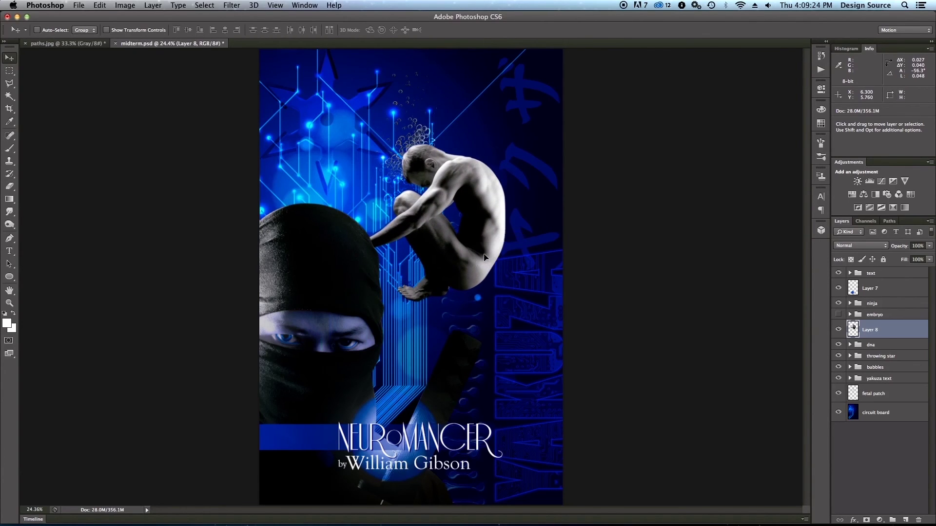